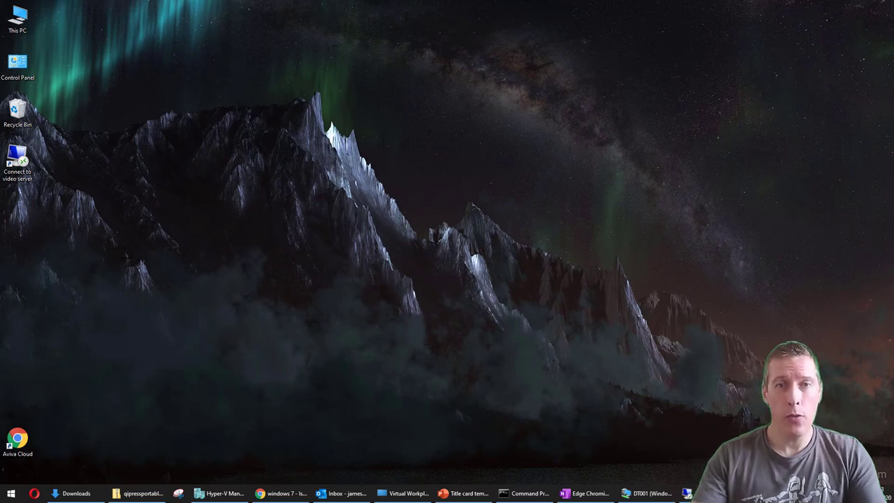
Bring up the DT001 VM and open 'Set up a kiosk (assigned access)' by searching Start for 'assig'.
{"action": "left_click", "coordinate": [630, 494]}
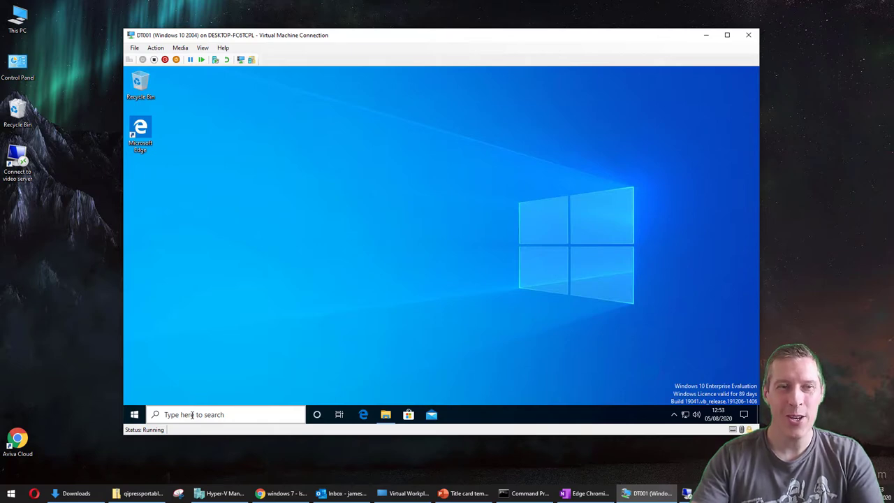
{"action": "left_click", "coordinate": [135, 414]}
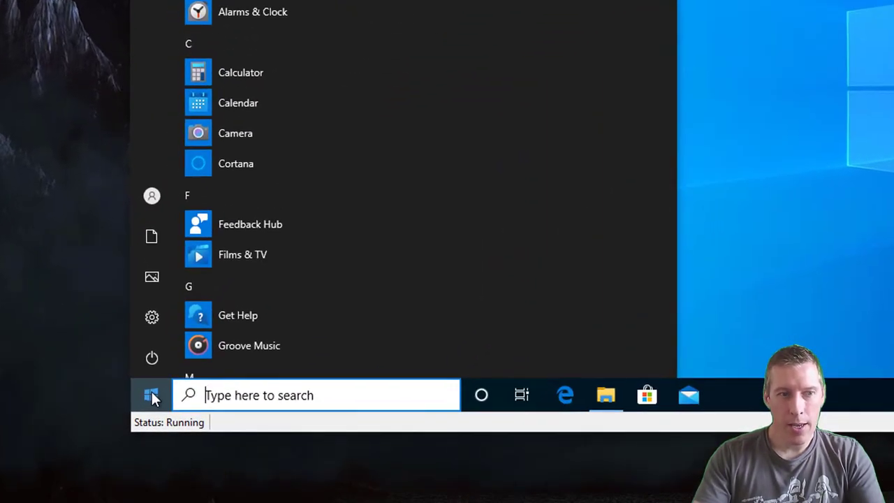
{"action": "type", "text": "assi"}
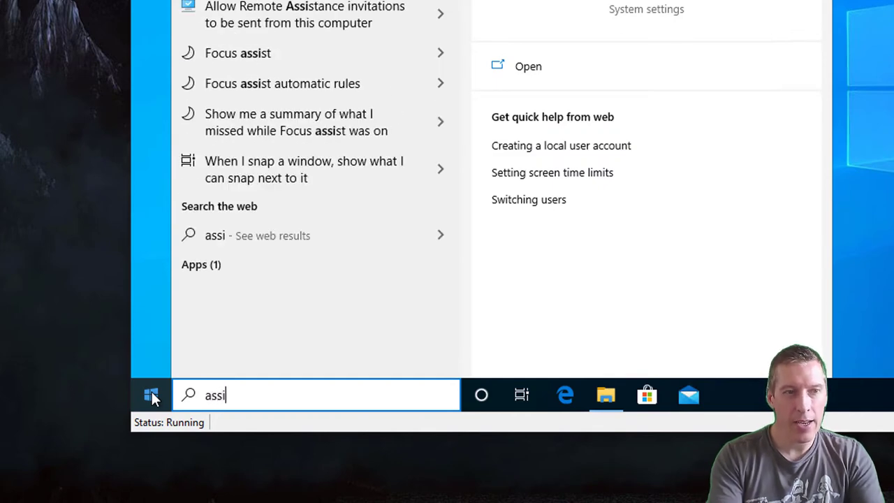
{"action": "type", "text": "g"}
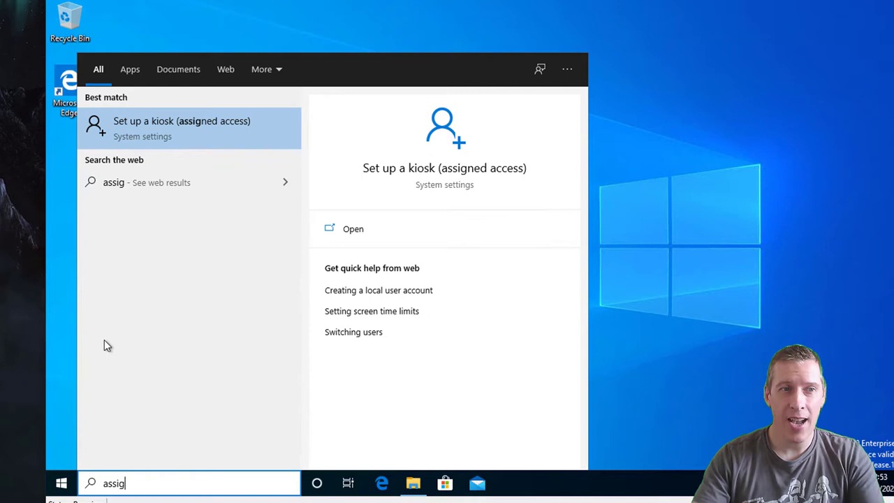
{"action": "left_click", "coordinate": [175, 132]}
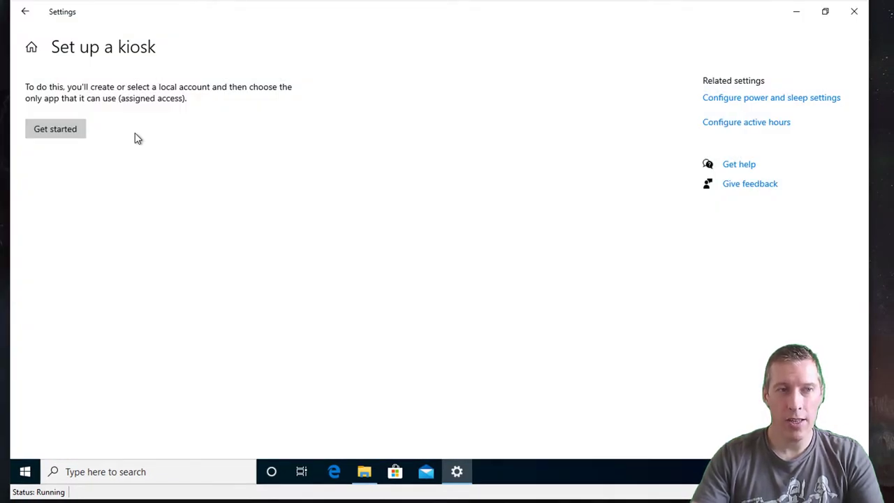
Begin creating the kiosk account and enter 'kiosk' as its name.
{"action": "left_click", "coordinate": [76, 137]}
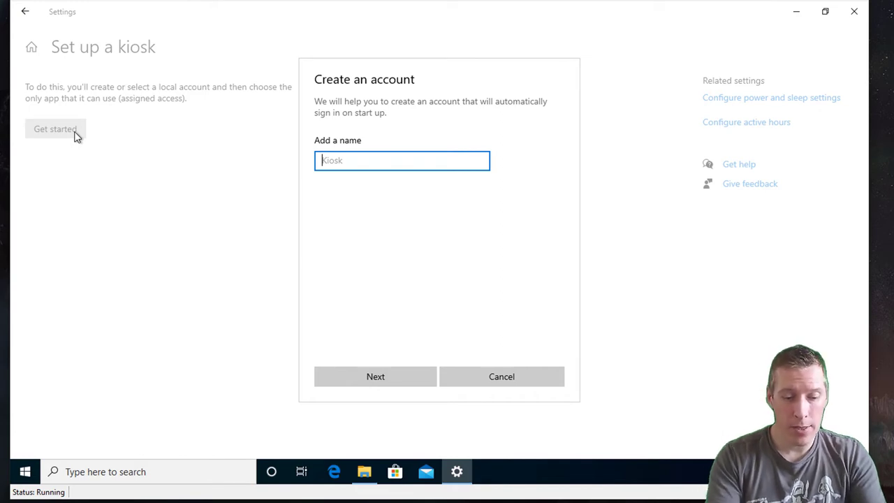
{"action": "type", "text": "kiosk"}
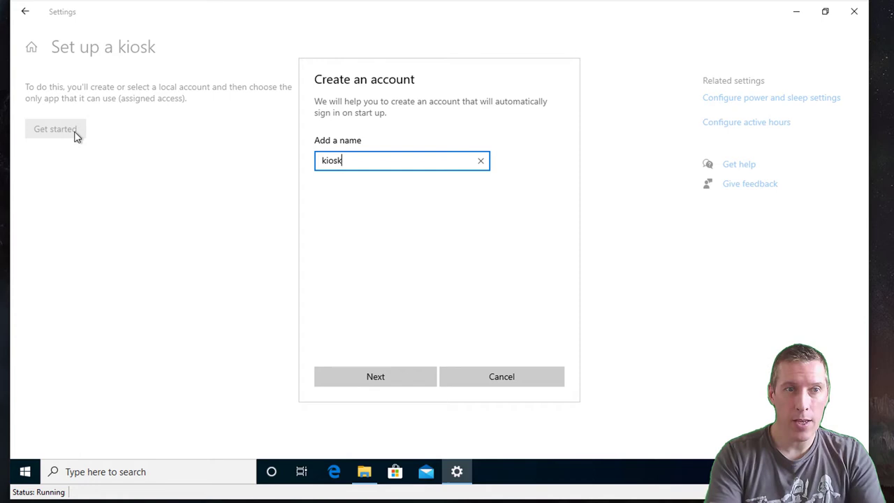
Accept the 'kiosk' account name and pick Microsoft Edge from the kiosk app list.
{"action": "left_click", "coordinate": [368, 376]}
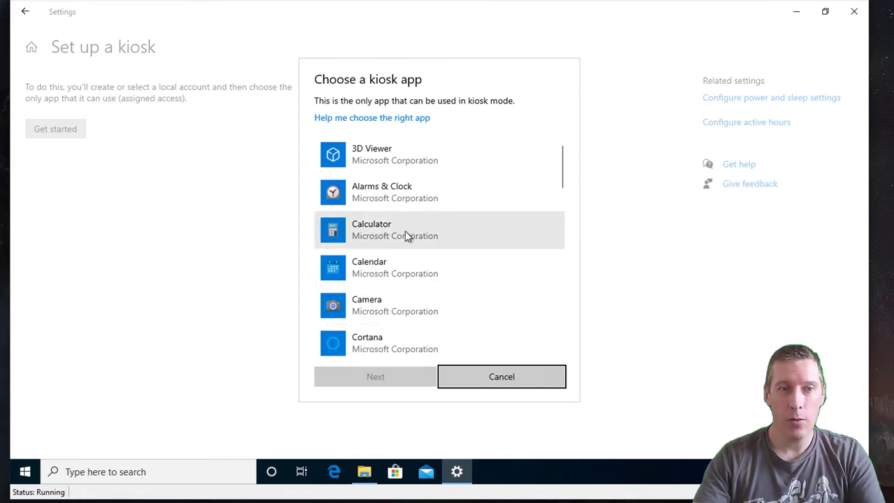
{"action": "scroll", "coordinate": [408, 236], "scroll_direction": "down", "scroll_amount": 5}
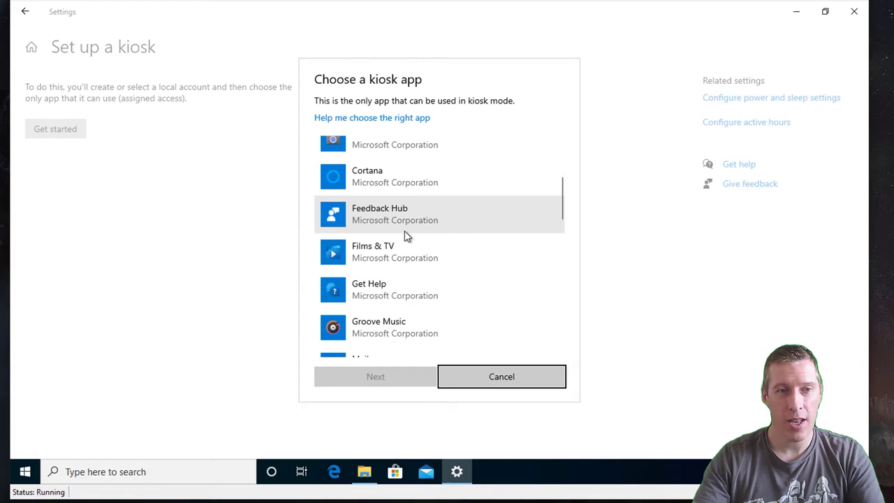
{"action": "scroll", "coordinate": [407, 236], "scroll_direction": "down", "scroll_amount": 5}
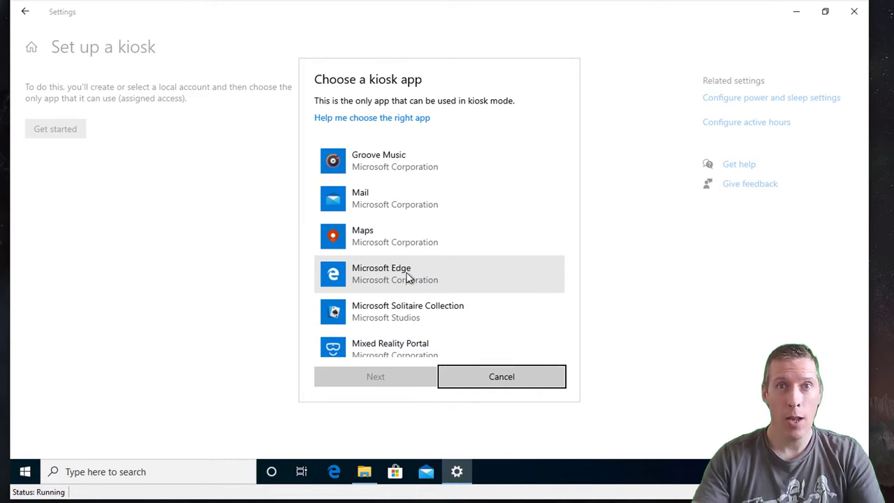
{"action": "left_click", "coordinate": [408, 278]}
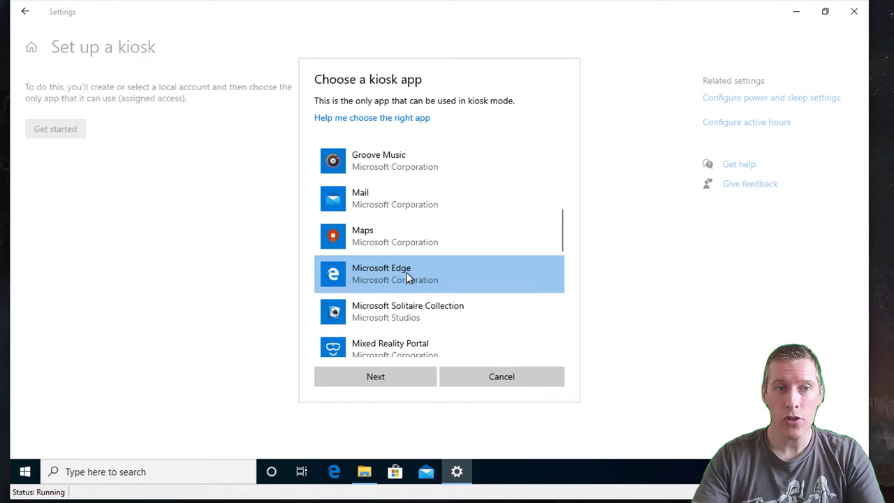
Confirm Edge and keep 'As a digital sign or interactive display' as the kiosk mode.
{"action": "left_click", "coordinate": [396, 377]}
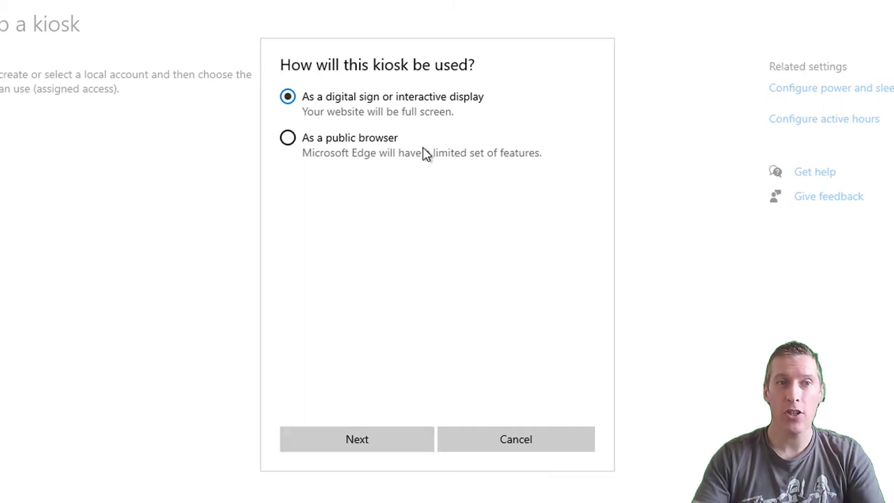
{"action": "left_click", "coordinate": [399, 444]}
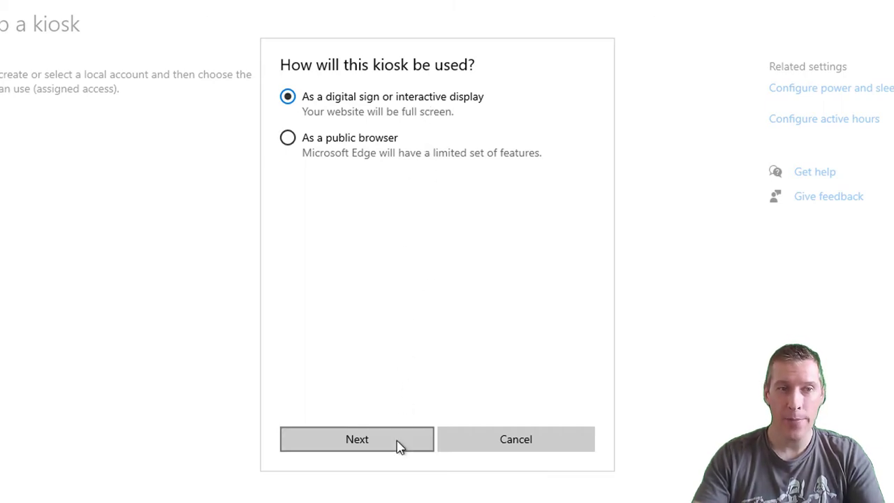
{"action": "left_click", "coordinate": [386, 132]}
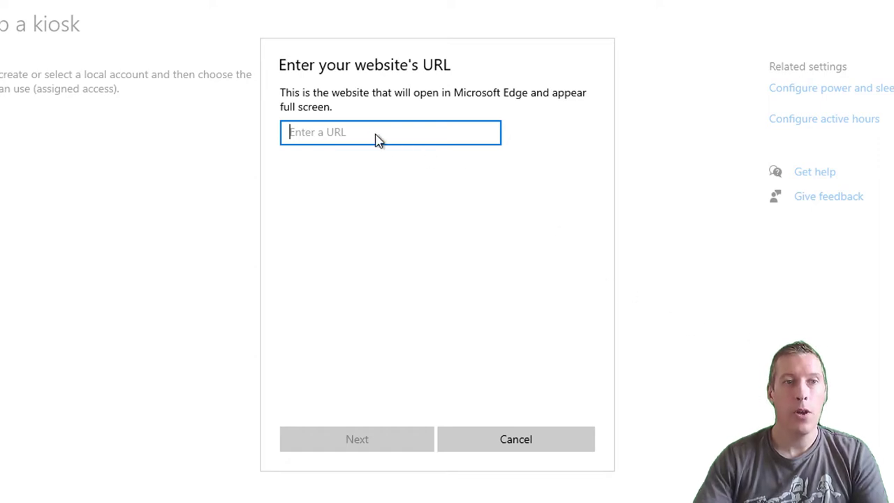
{"action": "type", "text": "https"}
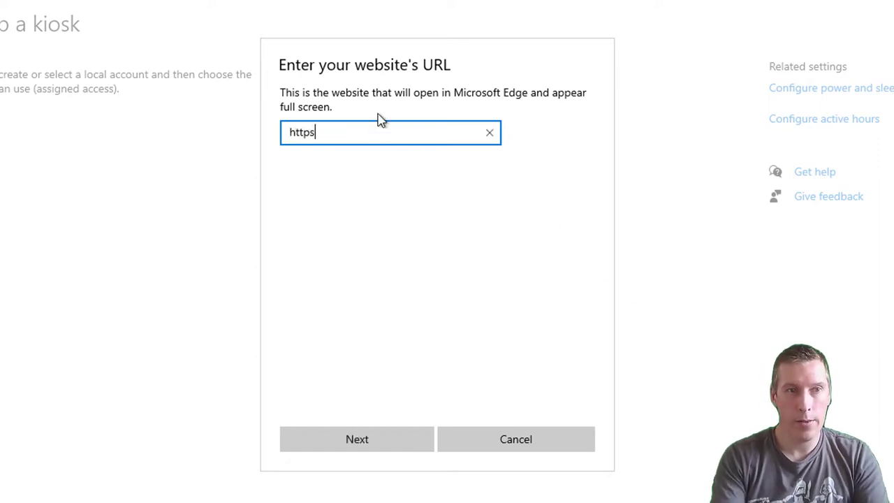
{"action": "type", "text": "://rada"}
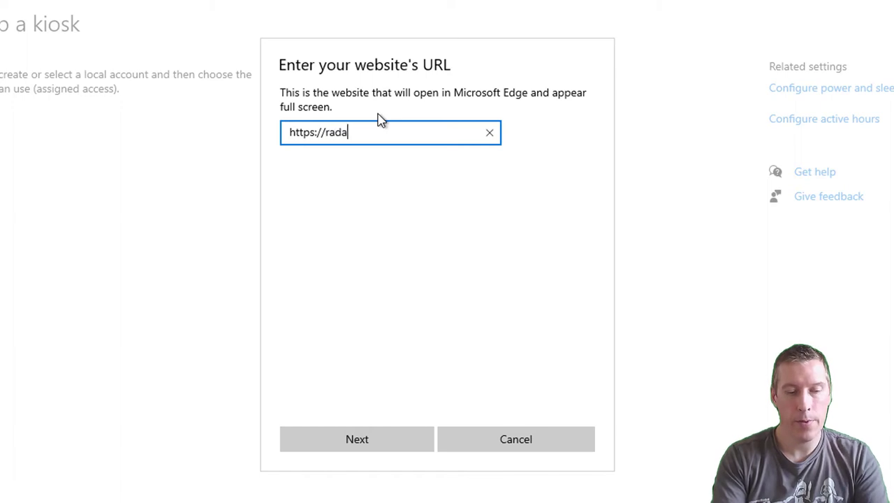
{"action": "type", "text": "r.secu"}
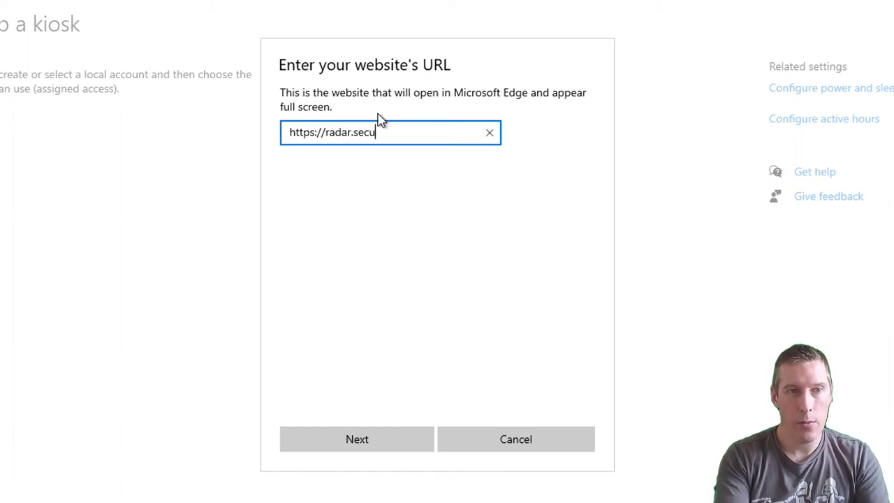
{"action": "type", "text": "rity"}
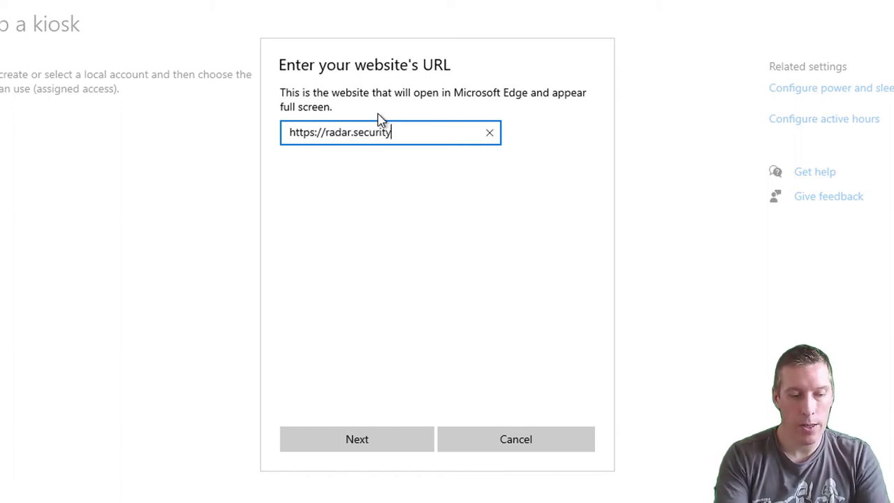
{"action": "type", "text": "wizardry"}
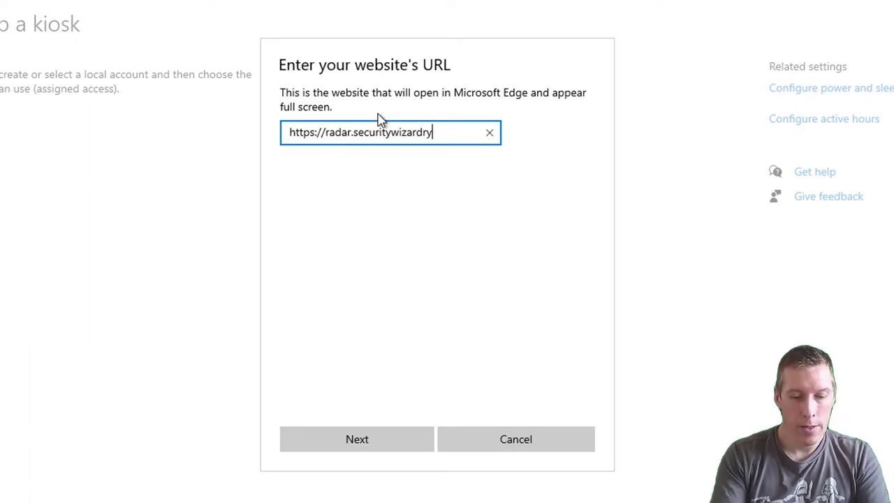
{"action": "type", "text": ".com"}
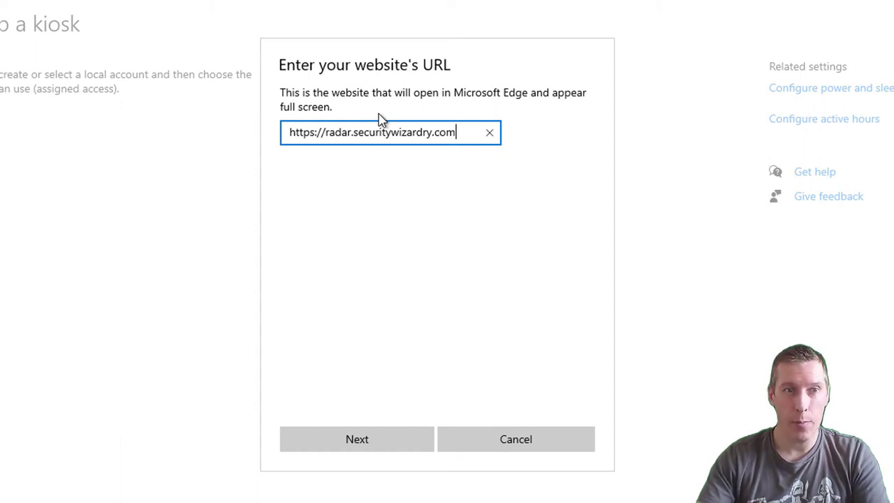
{"action": "left_click", "coordinate": [404, 447]}
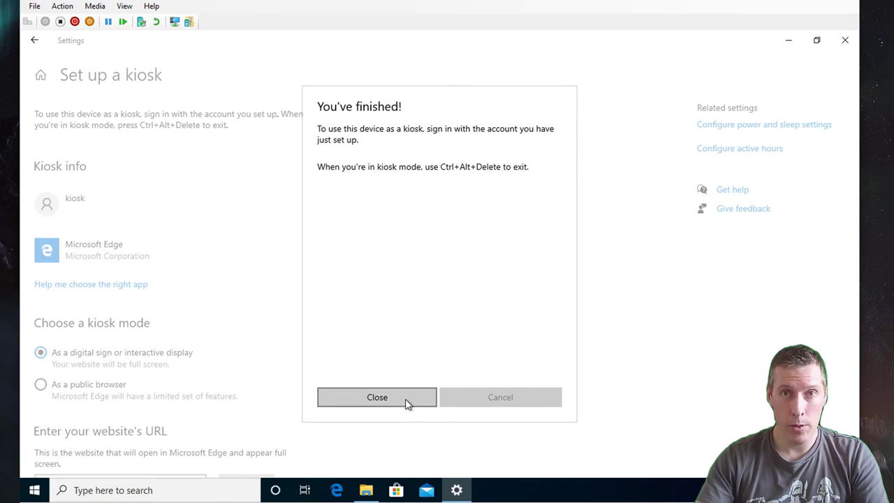
Dismiss the finished message, close Settings, and restart the VM from the Start context menu.
{"action": "left_click", "coordinate": [377, 397]}
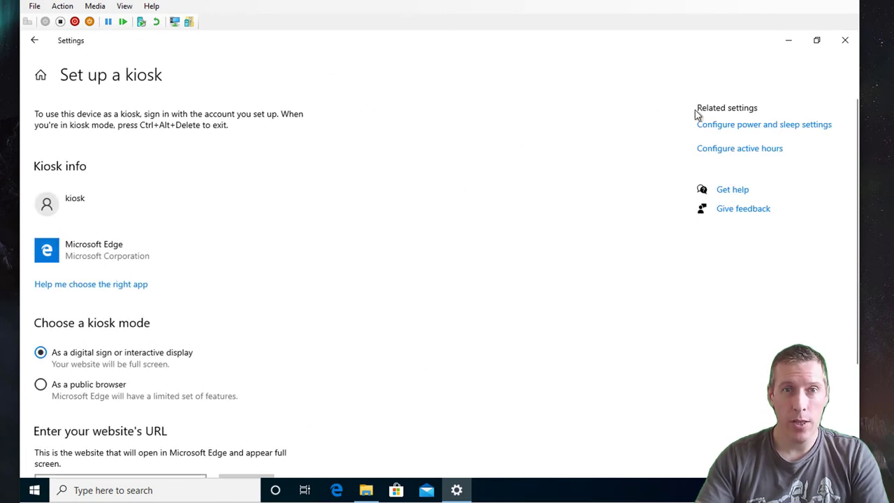
{"action": "left_click", "coordinate": [844, 41]}
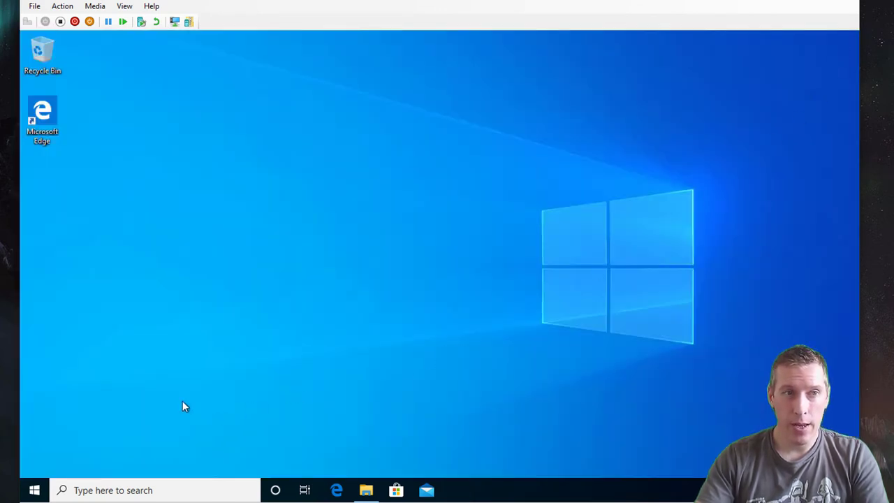
{"action": "right_click", "coordinate": [34, 490]}
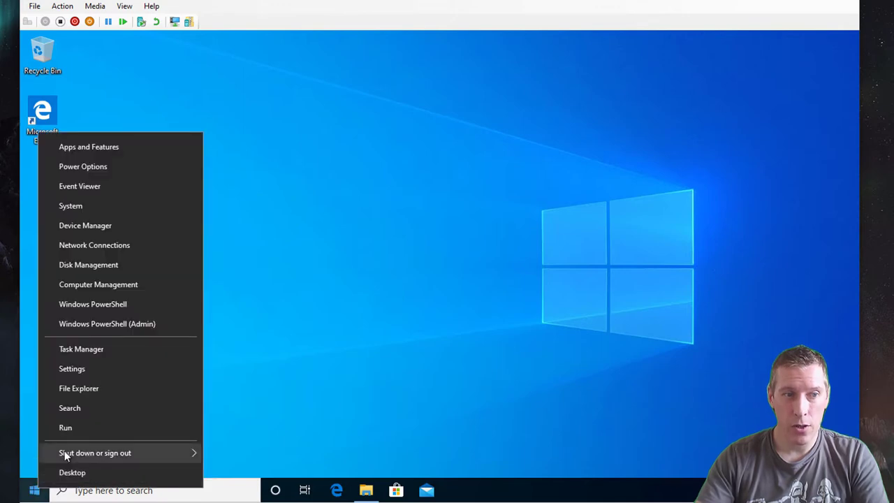
{"action": "mouse_move", "coordinate": [139, 453]}
{"action": "left_click", "coordinate": [232, 449]}
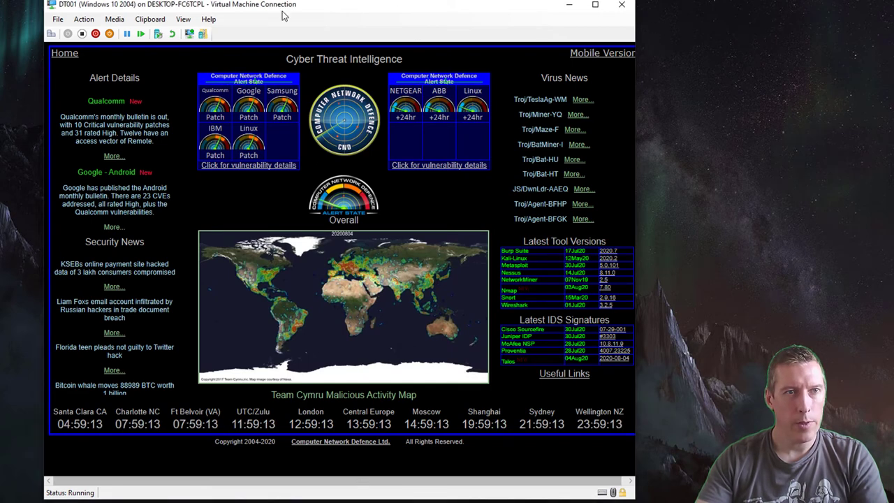
{"action": "left_click_drag", "start_coordinate": [353, 485], "coordinate": [358, 484]}
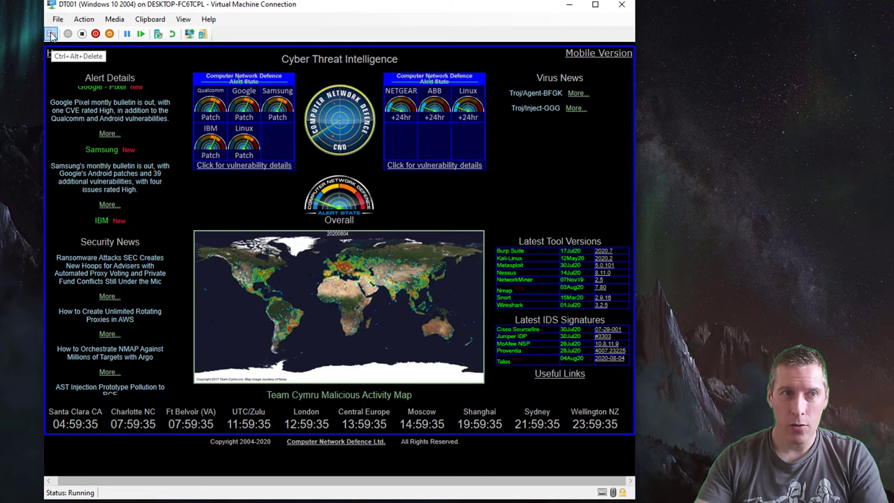
Leave the kiosk session, sign back in, then revert DT001 to its checkpoint in Hyper-V Manager.
{"action": "left_click", "coordinate": [51, 35]}
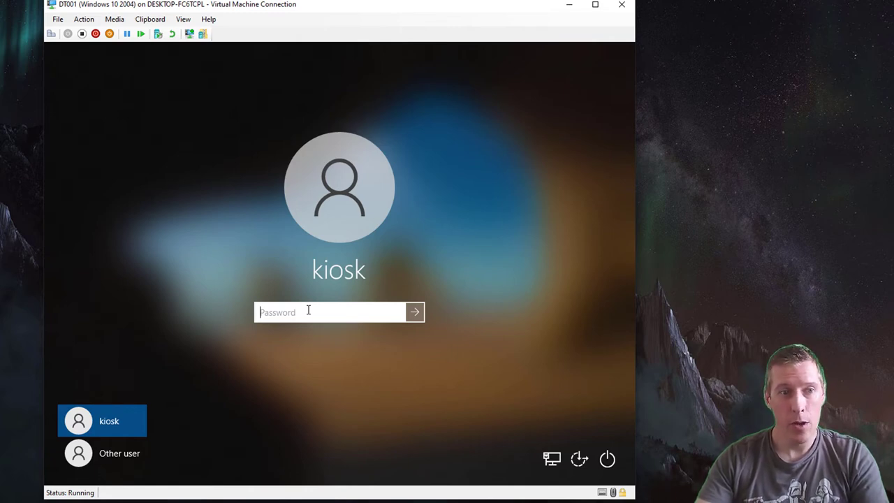
{"action": "key", "text": "Return"}
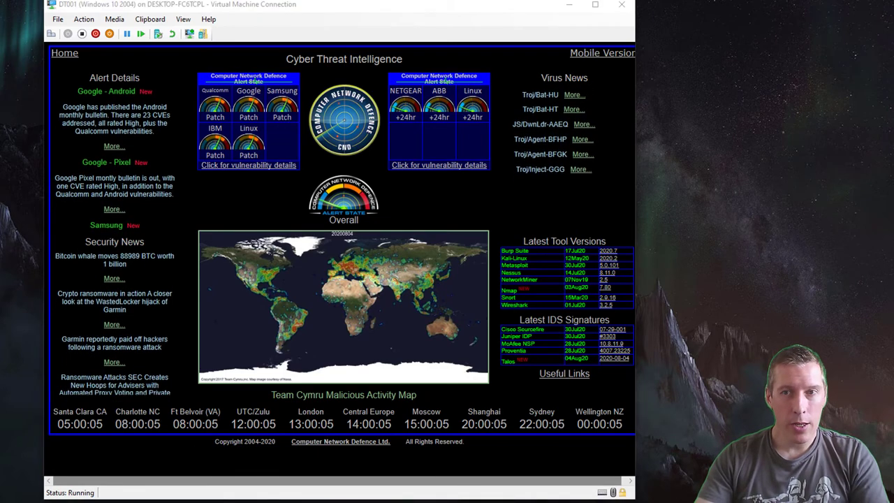
{"action": "key", "text": "alt+Tab"}
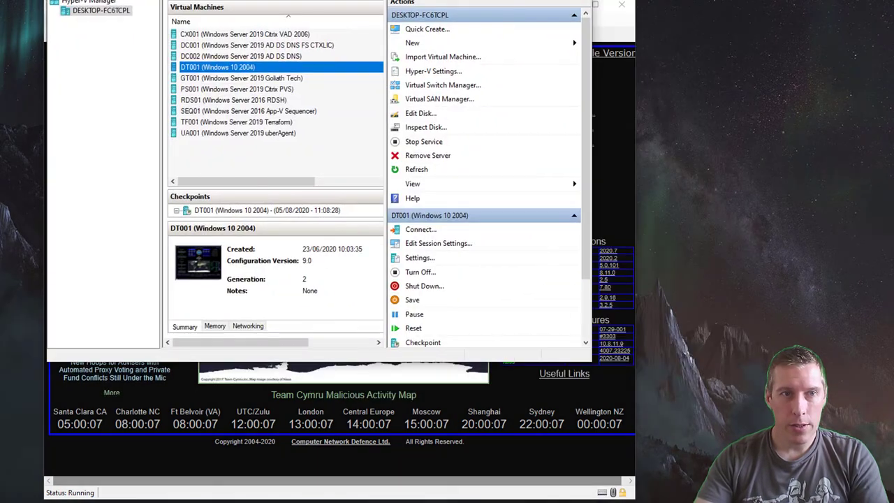
{"action": "key", "text": "super+Up"}
{"action": "right_click", "coordinate": [146, 112]}
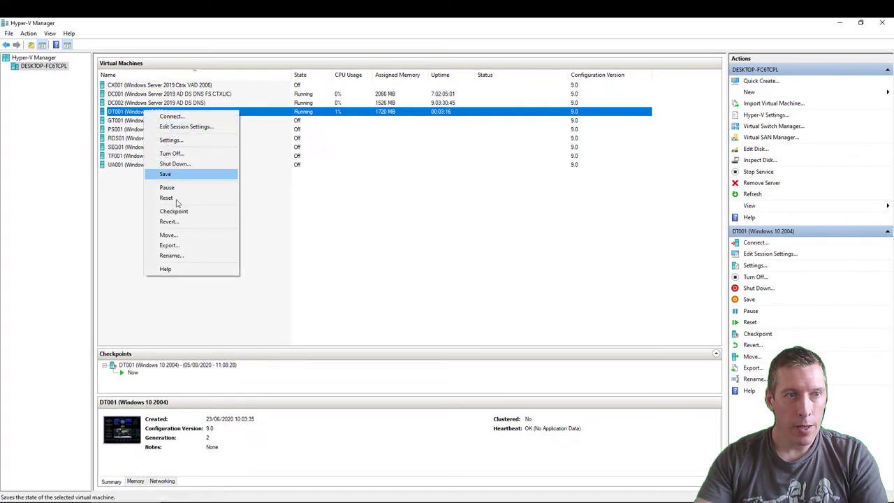
{"action": "left_click", "coordinate": [169, 222]}
{"action": "left_click", "coordinate": [840, 22]}
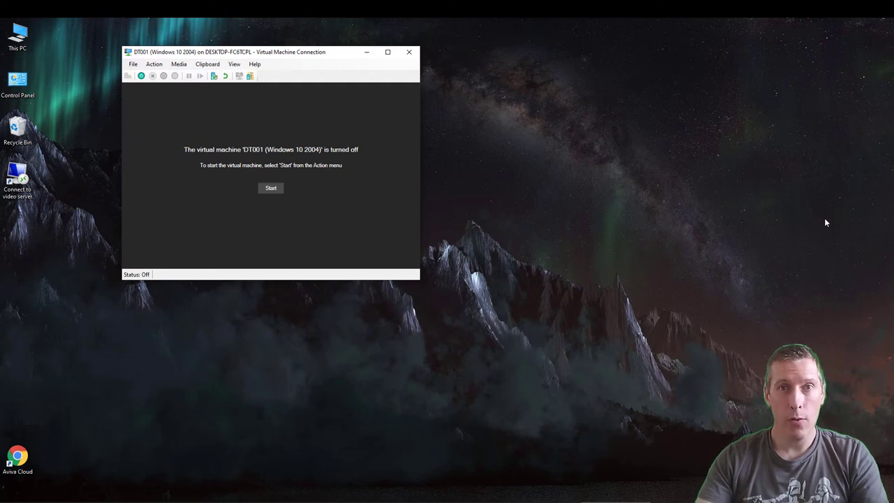
Start DT001 and sign in through Other user with the domain admin username and password.
{"action": "key", "text": "ctrl+s"}
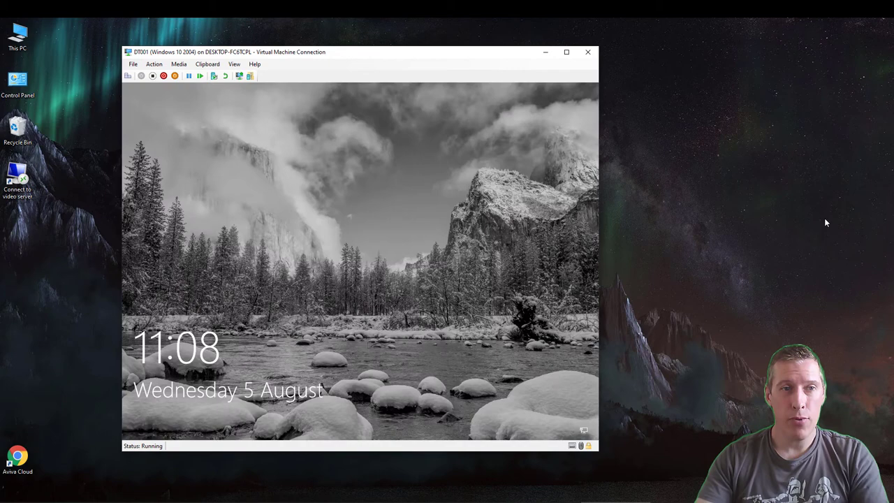
{"action": "left_click", "coordinate": [128, 76]}
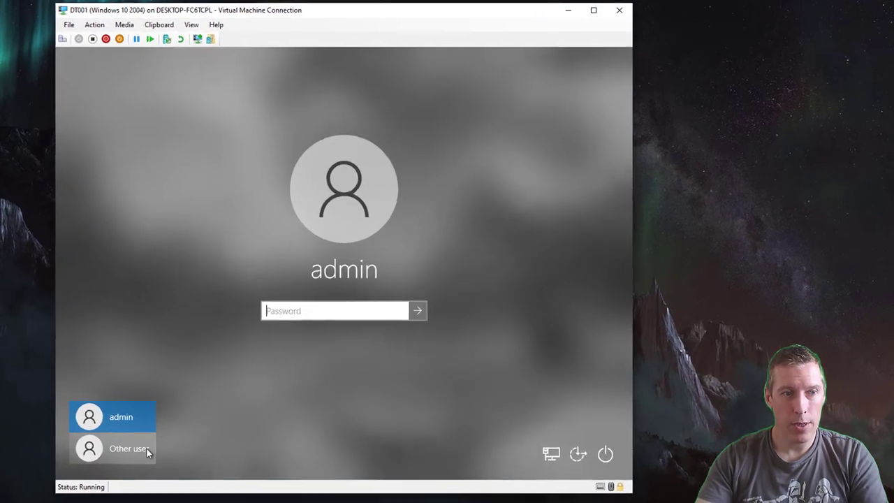
{"action": "left_click", "coordinate": [146, 449]}
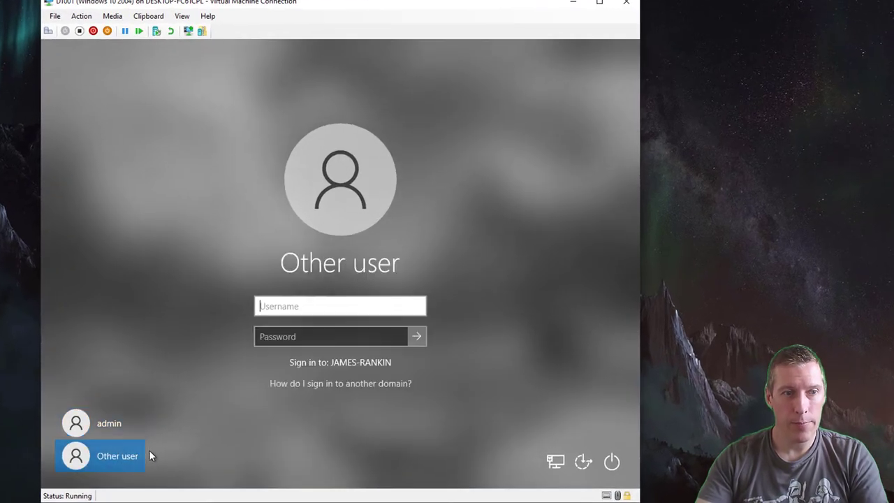
{"action": "type", "text": "-admin-jr"}
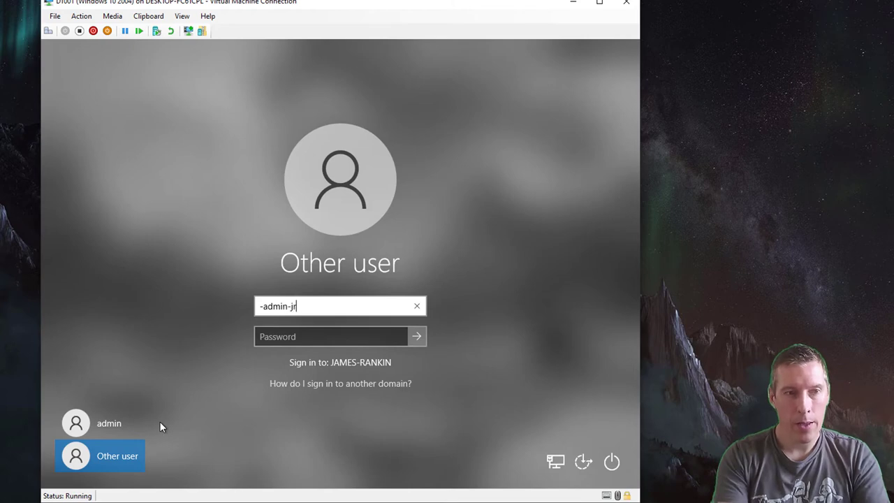
{"action": "type", "text": "ankin"}
{"action": "key", "text": "Tab"}
{"action": "type", "text": "************"}
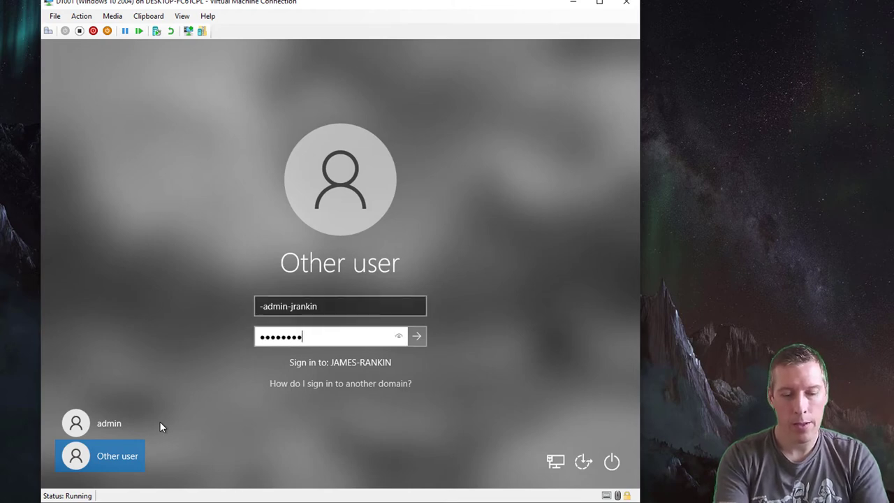
{"action": "type", "text": "**"}
{"action": "key", "text": "Return"}
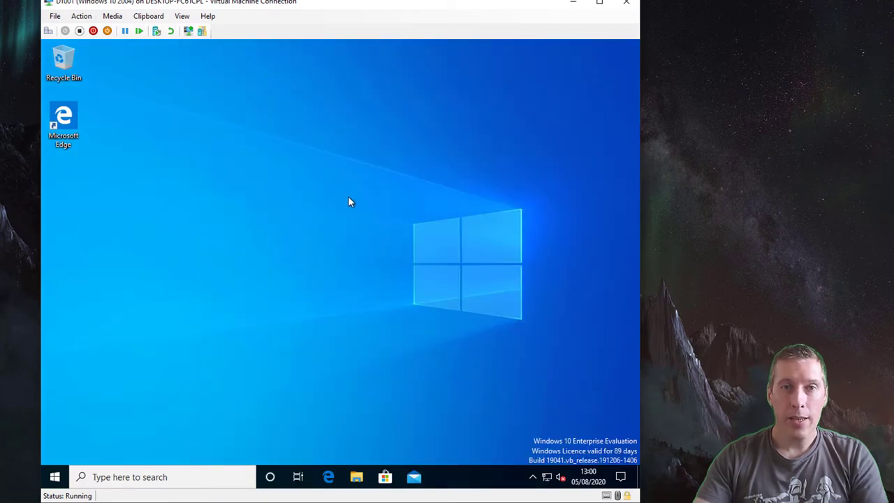
Open Set up a kiosk via Start search 'assigned' and create an account named kiosk.
{"action": "left_click", "coordinate": [55, 477]}
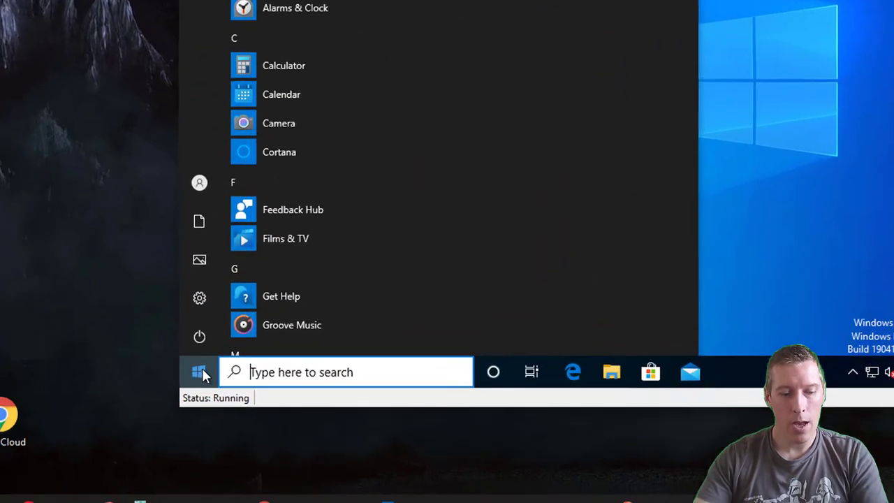
{"action": "type", "text": "a"}
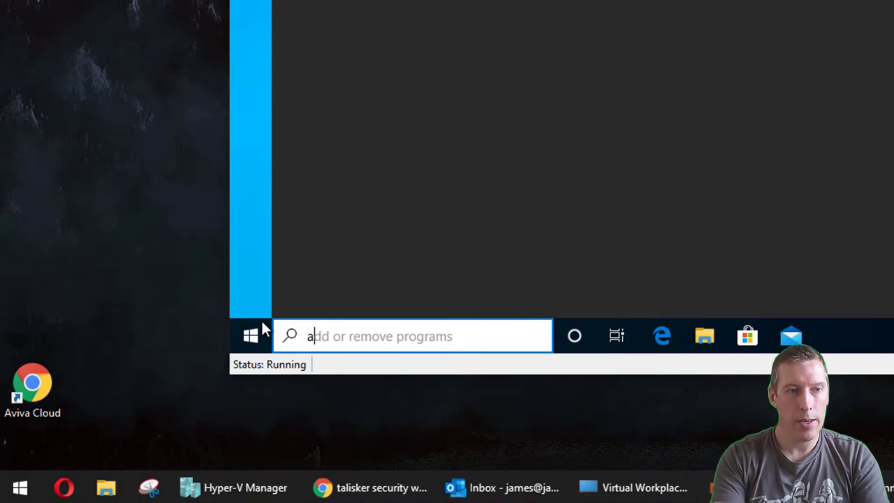
{"action": "type", "text": "ssigned"}
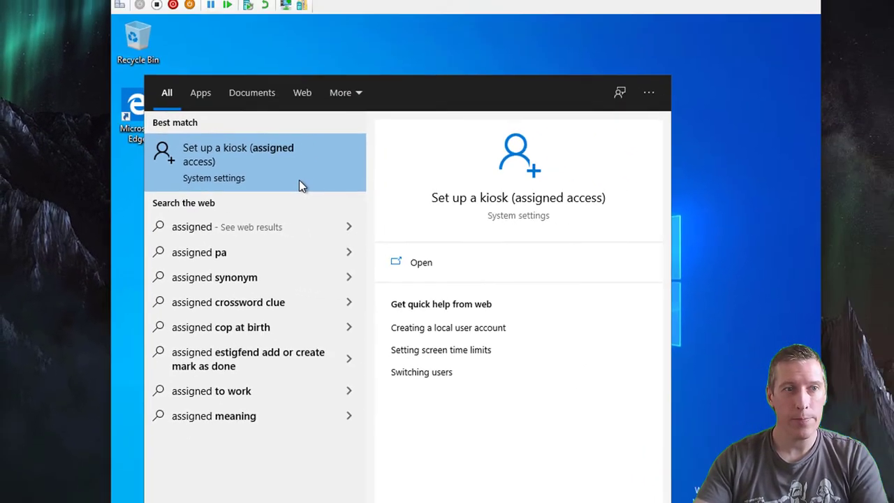
{"action": "left_click", "coordinate": [369, 180]}
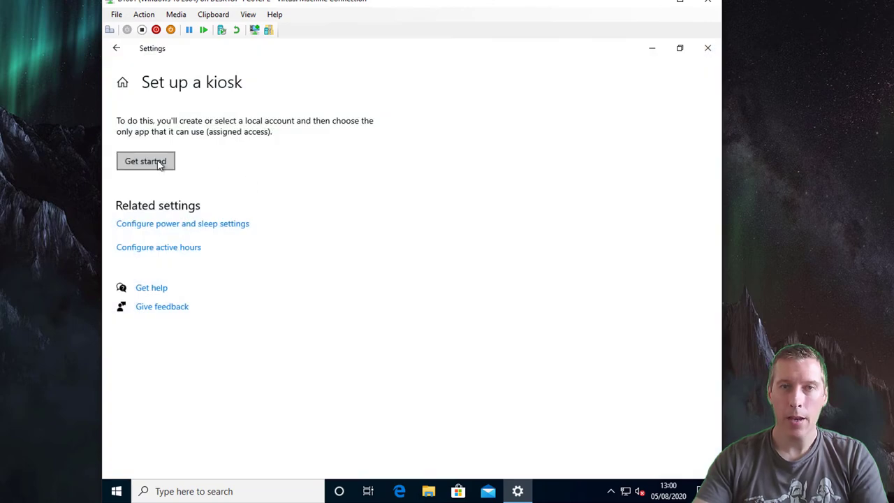
{"action": "left_click", "coordinate": [159, 164]}
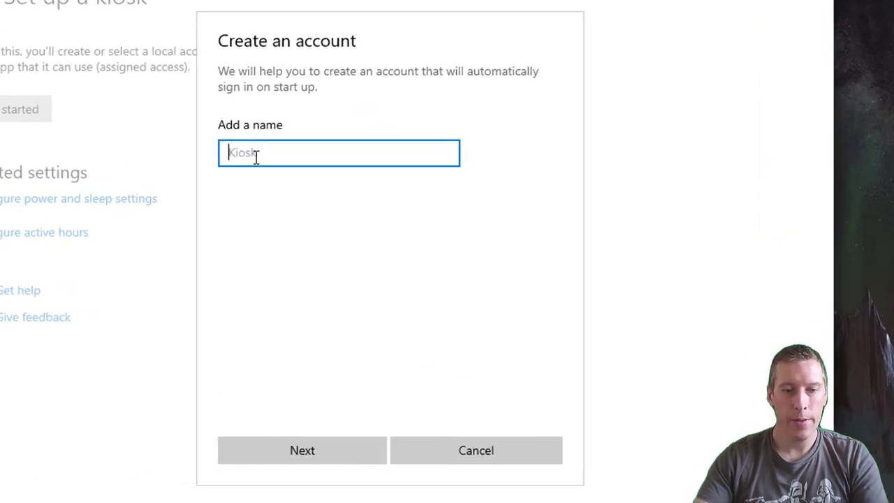
{"action": "type", "text": "kiosk"}
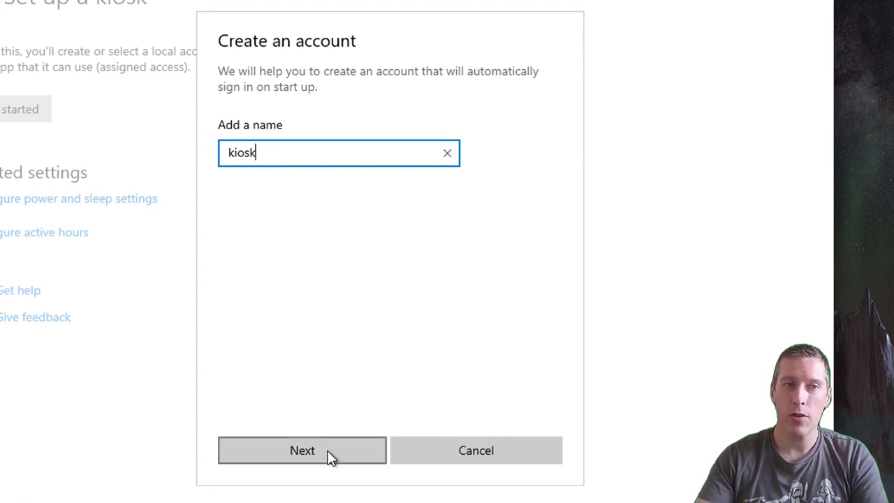
{"action": "left_click", "coordinate": [303, 451]}
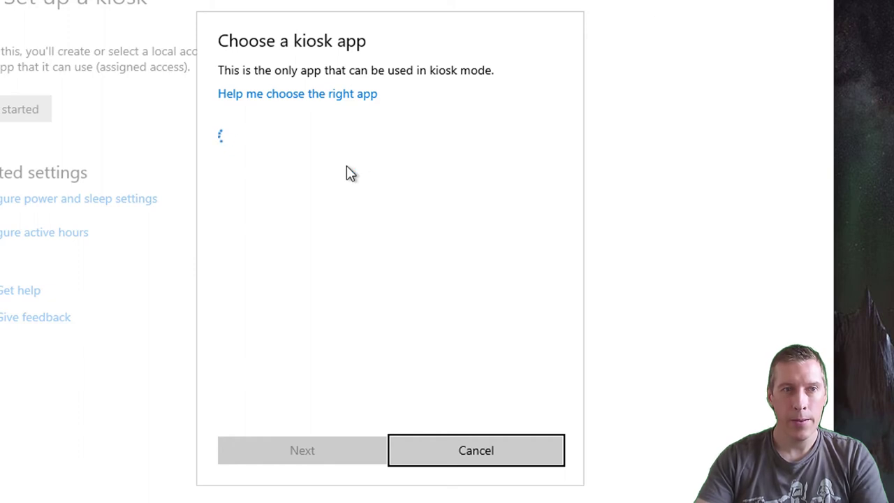
Choose Microsoft Edge as the kiosk app.
{"action": "scroll", "coordinate": [343, 258], "scroll_direction": "down", "scroll_amount": 4}
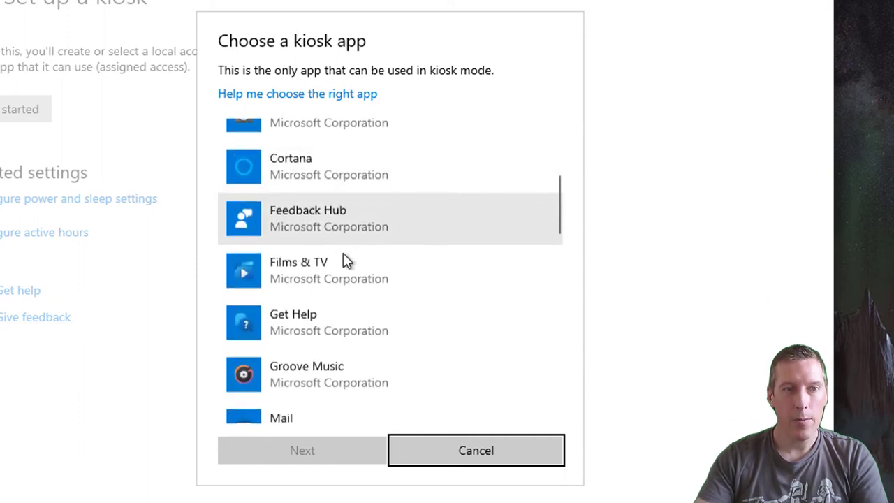
{"action": "scroll", "coordinate": [343, 253], "scroll_direction": "down", "scroll_amount": 5}
{"action": "left_click", "coordinate": [347, 302]}
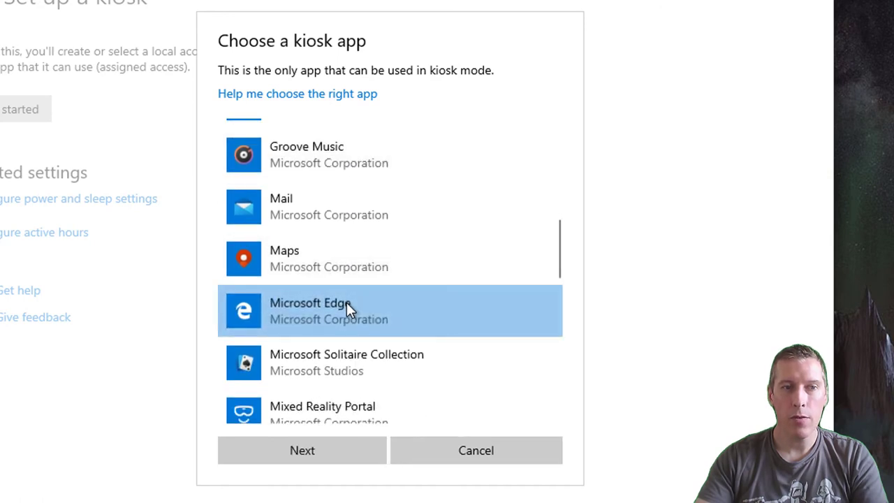
Confirm Edge and set the kiosk to run 'As a public browser'.
{"action": "left_click", "coordinate": [324, 451]}
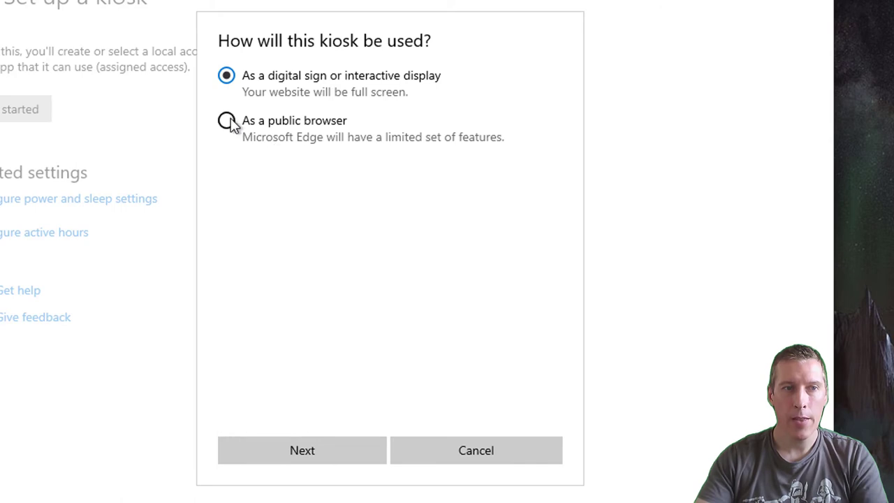
{"action": "left_click", "coordinate": [227, 122]}
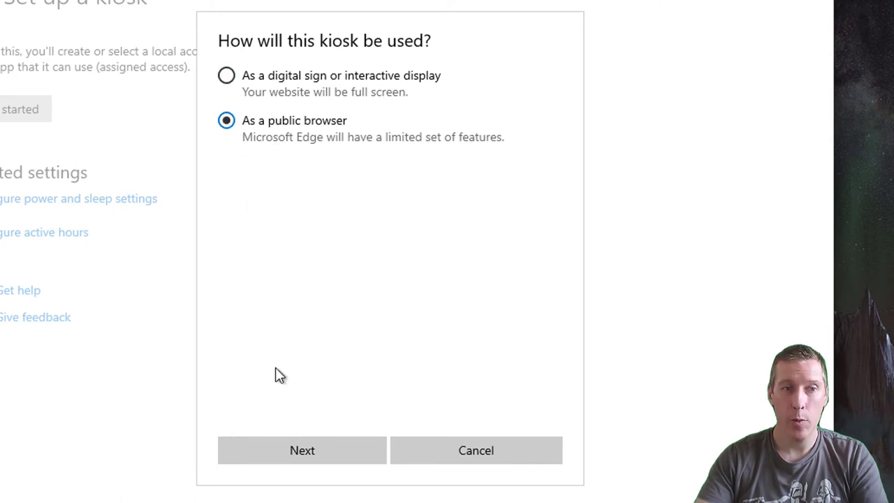
{"action": "left_click", "coordinate": [293, 442]}
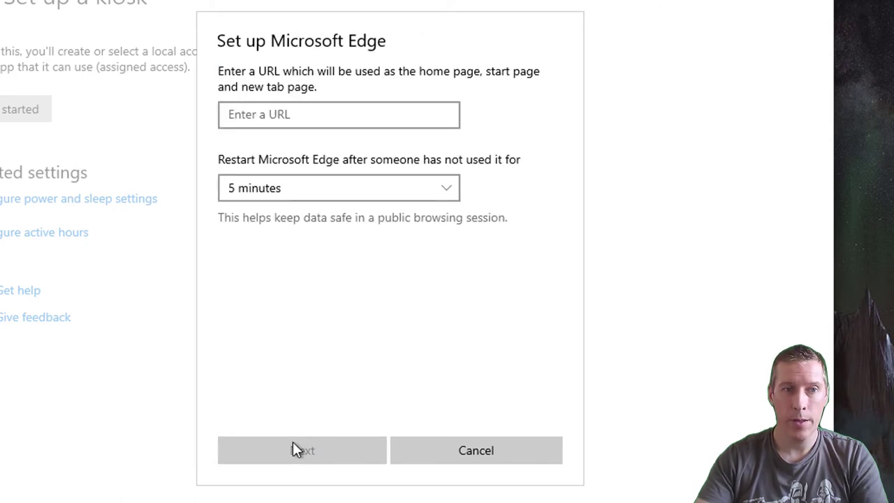
Enter the presenter's website as the home page, keep idle restart at 5 minutes, and finish.
{"action": "left_click", "coordinate": [320, 120]}
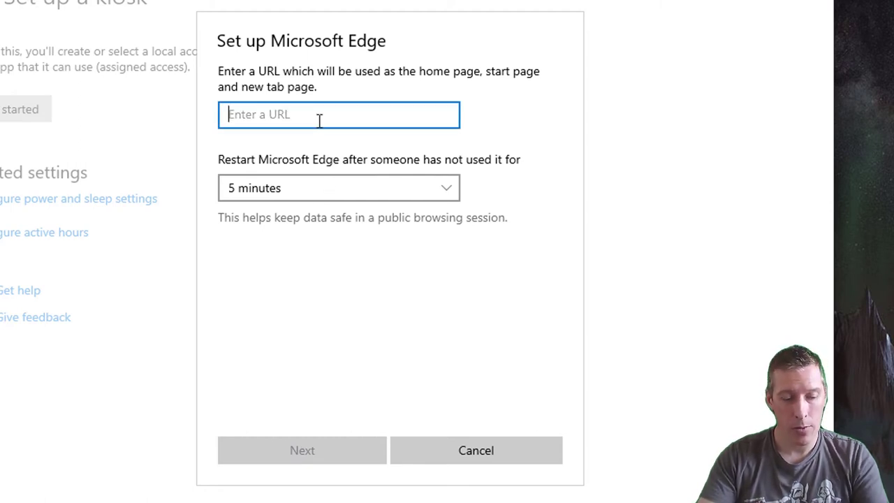
{"action": "type", "text": "https"}
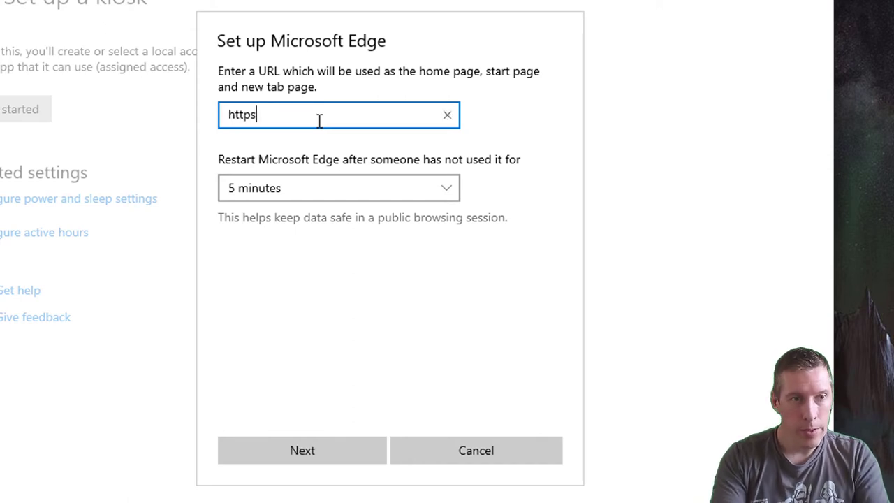
{"action": "type", "text": "://james-ran"}
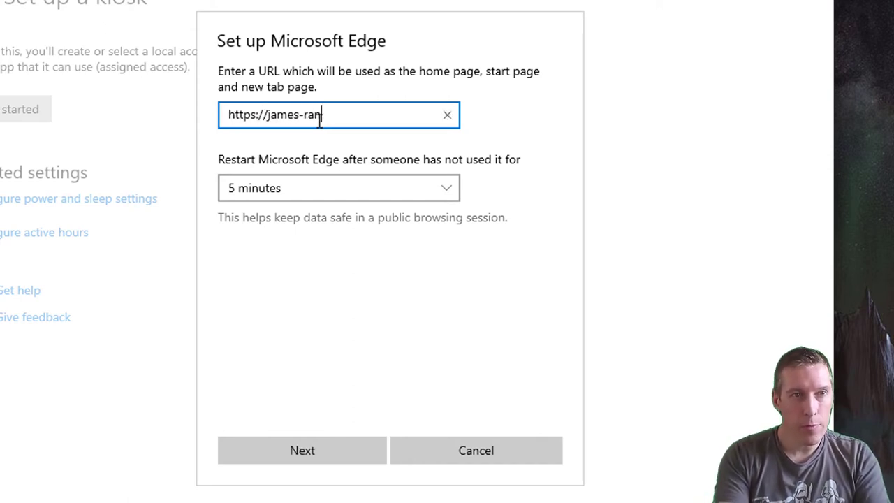
{"action": "type", "text": "kin.com"}
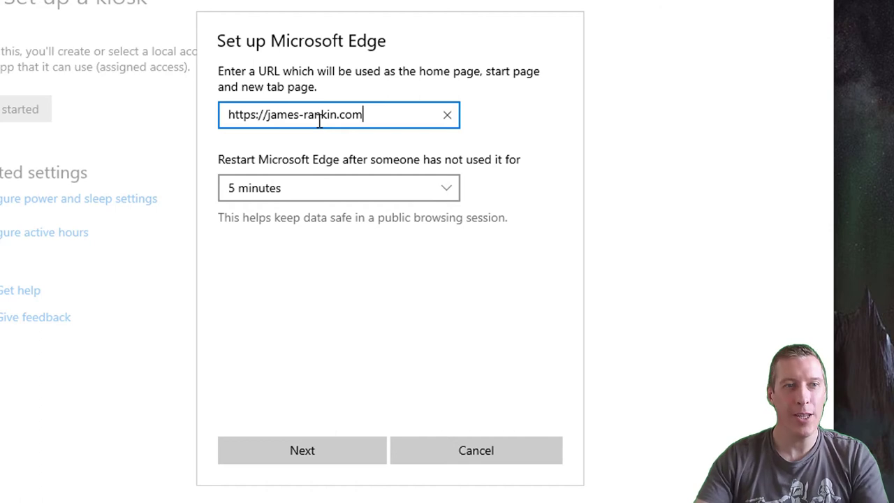
{"action": "left_click", "coordinate": [451, 191]}
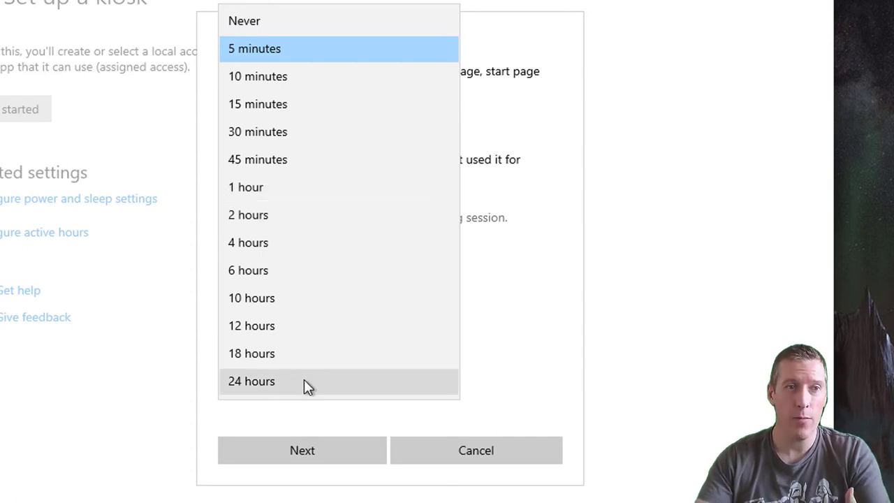
{"action": "left_click", "coordinate": [336, 46]}
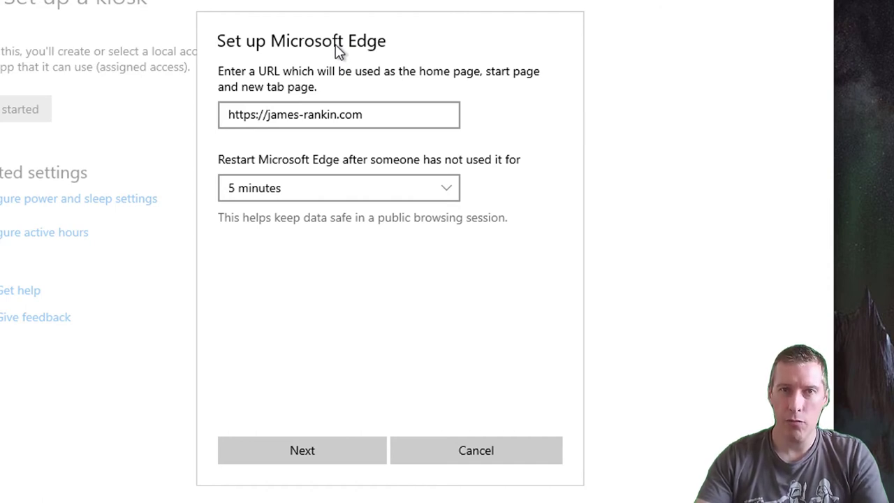
{"action": "left_click", "coordinate": [337, 456]}
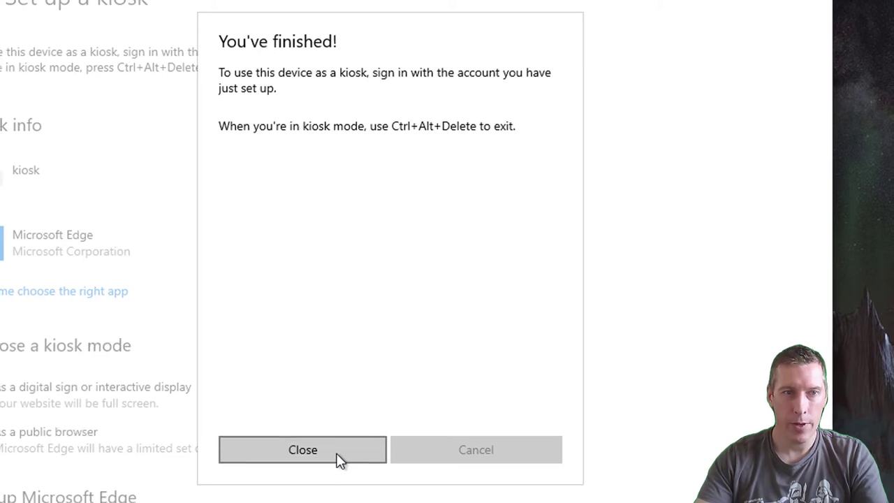
Close the kiosk setup and Settings, then restart the VM into the Edge kiosk.
{"action": "left_click", "coordinate": [336, 453]}
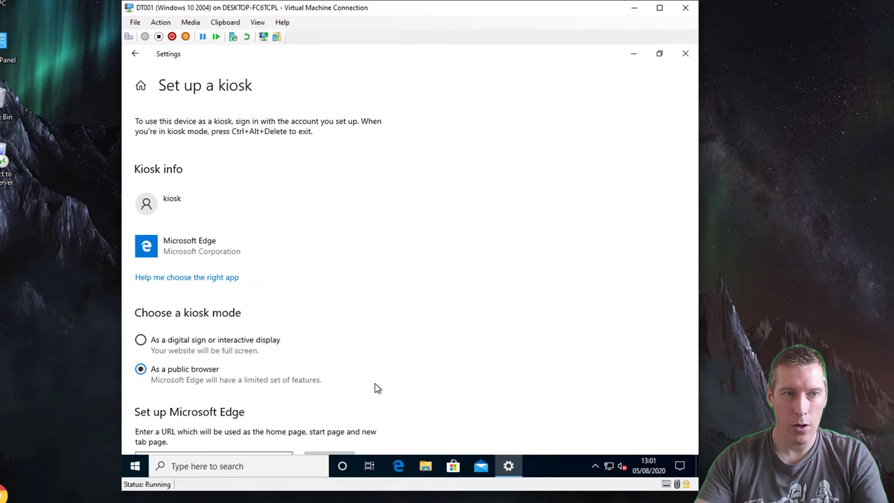
{"action": "left_click", "coordinate": [685, 53]}
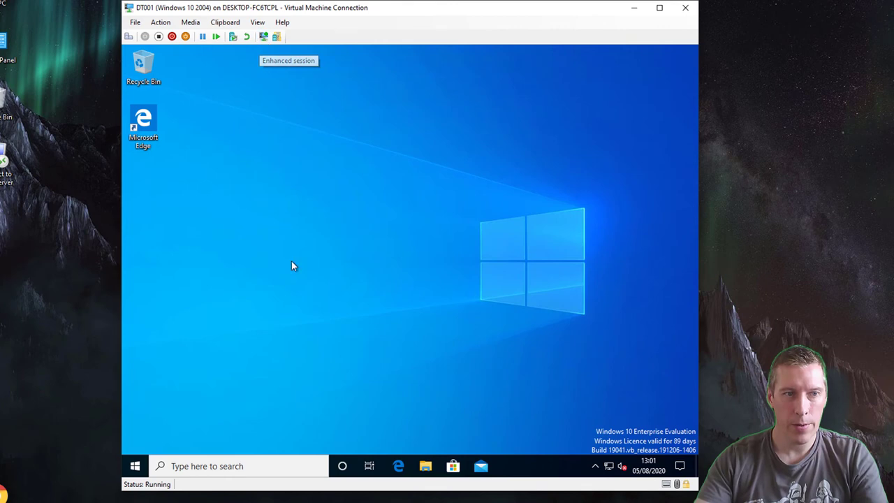
{"action": "right_click", "coordinate": [135, 470]}
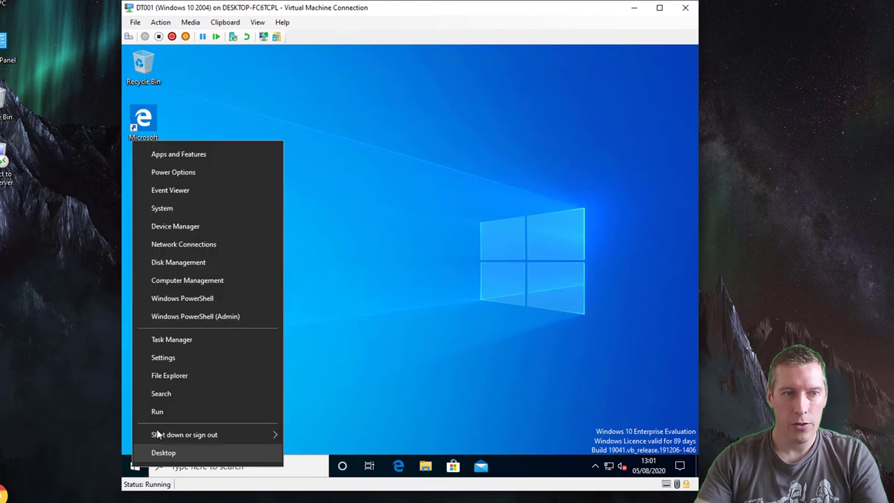
{"action": "mouse_move", "coordinate": [188, 434]}
{"action": "left_click", "coordinate": [305, 434]}
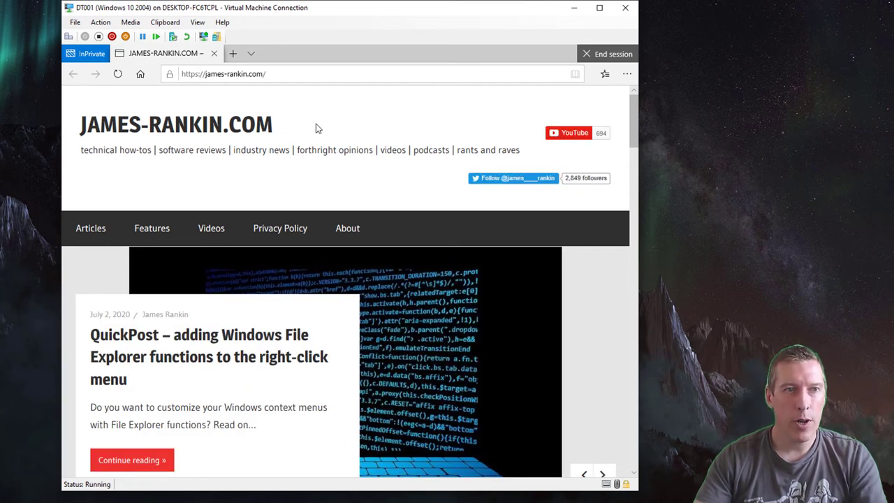
{"action": "mouse_move", "coordinate": [631, 112]}
{"action": "left_mouse_down"}
{"action": "mouse_move", "coordinate": [632, 257]}
{"action": "mouse_move", "coordinate": [631, 112]}
{"action": "left_mouse_up"}
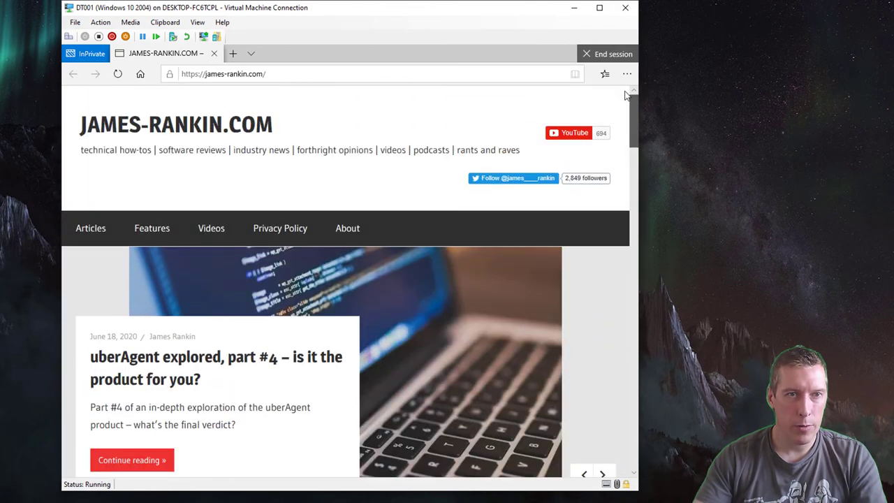
{"action": "left_click", "coordinate": [279, 73]}
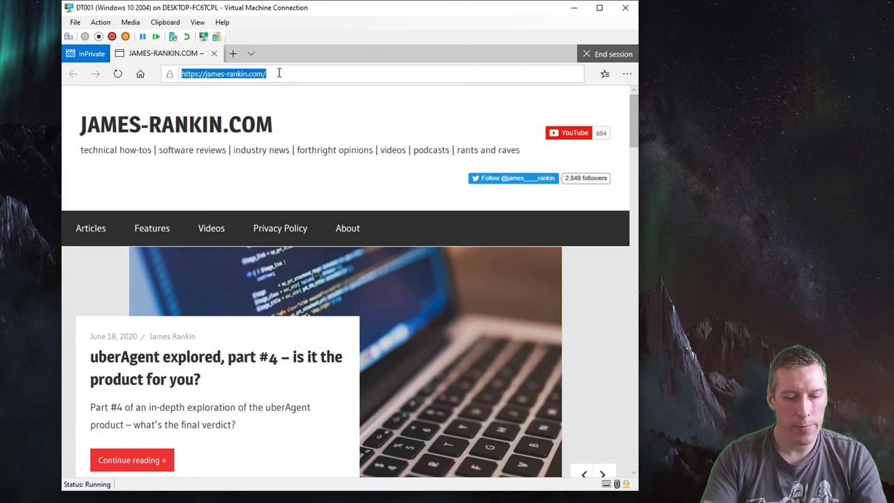
{"action": "type", "text": "www.google.co.uk"}
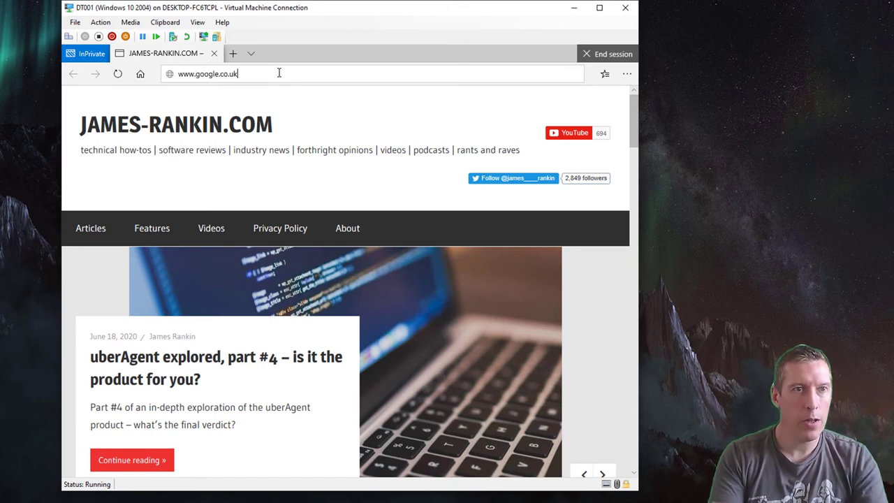
{"action": "key", "text": "Return"}
Search Google for 'youtube' and scroll through the results.
{"action": "left_click", "coordinate": [271, 245]}
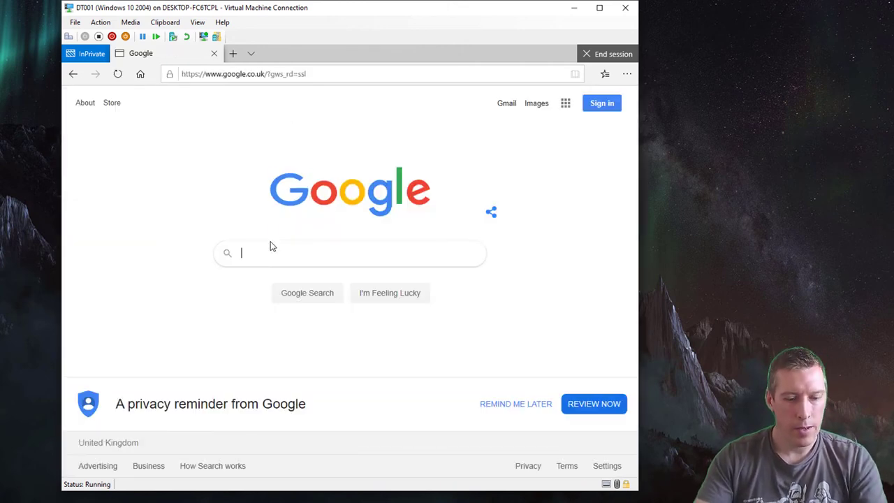
{"action": "type", "text": "youtube"}
{"action": "key", "text": "Return"}
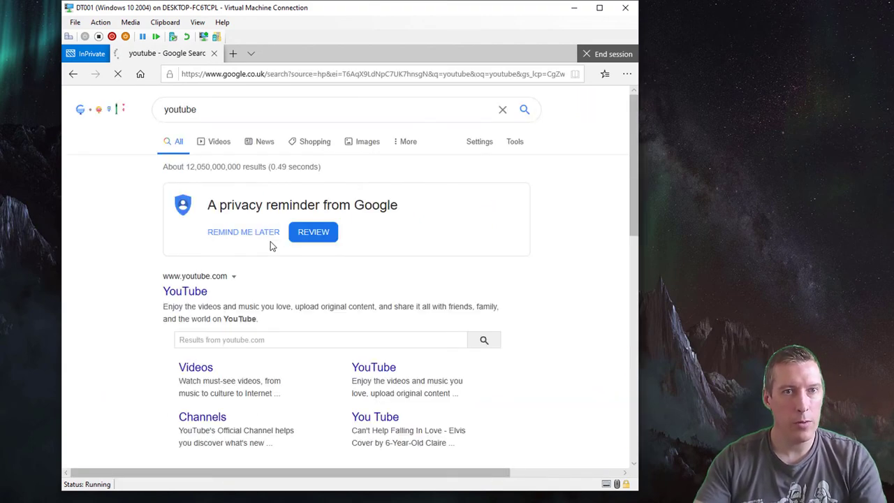
{"action": "scroll", "coordinate": [280, 244], "scroll_direction": "down", "scroll_amount": 3}
{"action": "scroll", "coordinate": [272, 255], "scroll_direction": "down", "scroll_amount": 2}
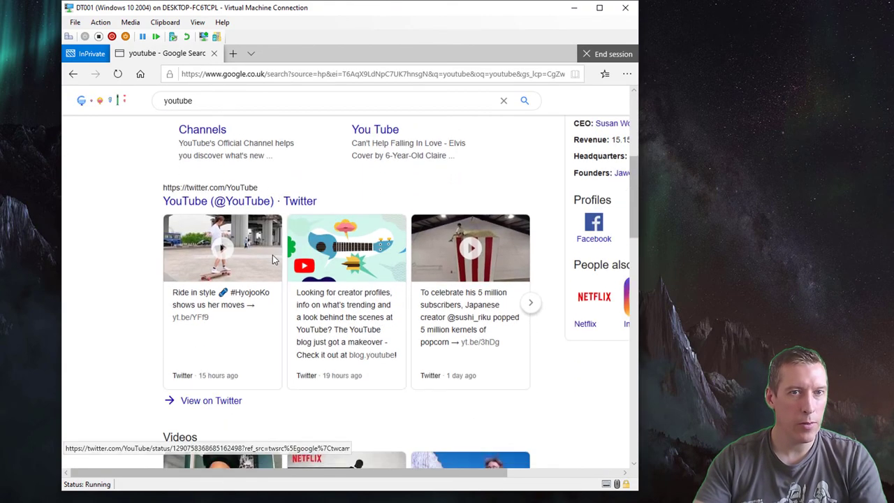
{"action": "scroll", "coordinate": [272, 254], "scroll_direction": "up", "scroll_amount": 4}
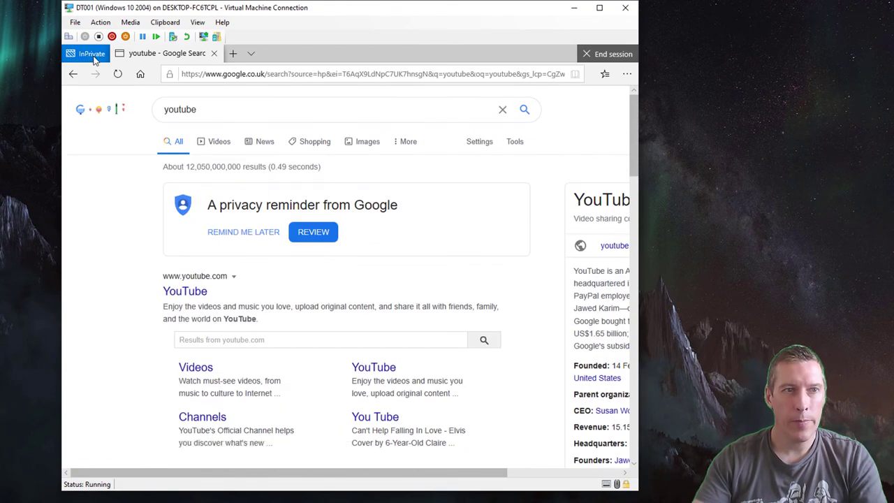
End the kiosk browsing session and confirm clearing data to return to james-rankin.com.
{"action": "left_click", "coordinate": [613, 56]}
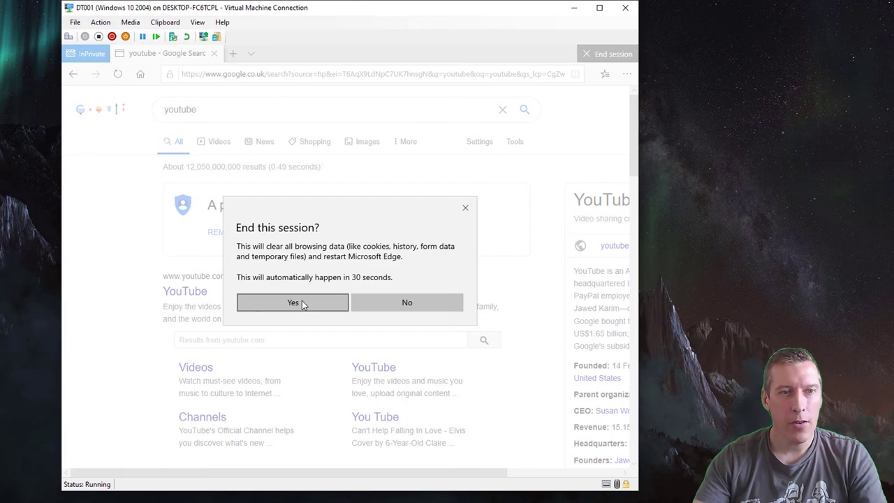
{"action": "left_click", "coordinate": [302, 303]}
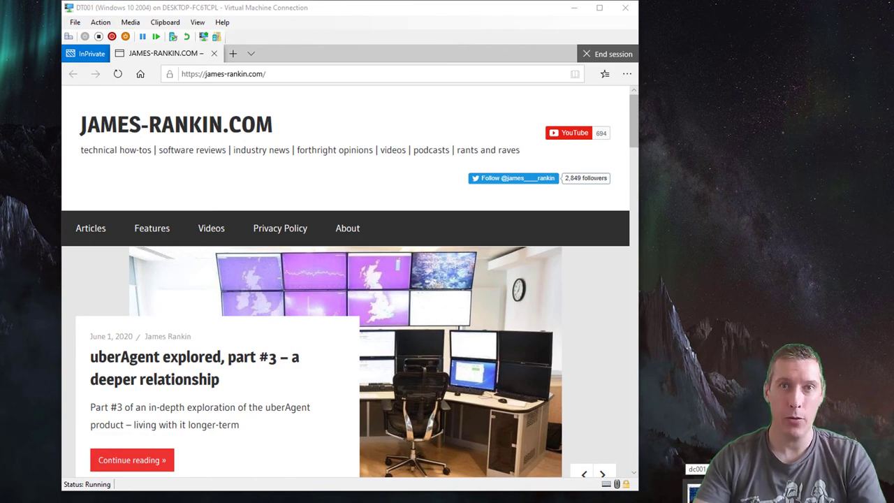
Switch to the dc001 session and close PowerShell to reveal the U_MicrosoftEdgeSettings_0 settings report.
{"action": "key", "text": "super+d"}
{"action": "key", "text": "super+d"}
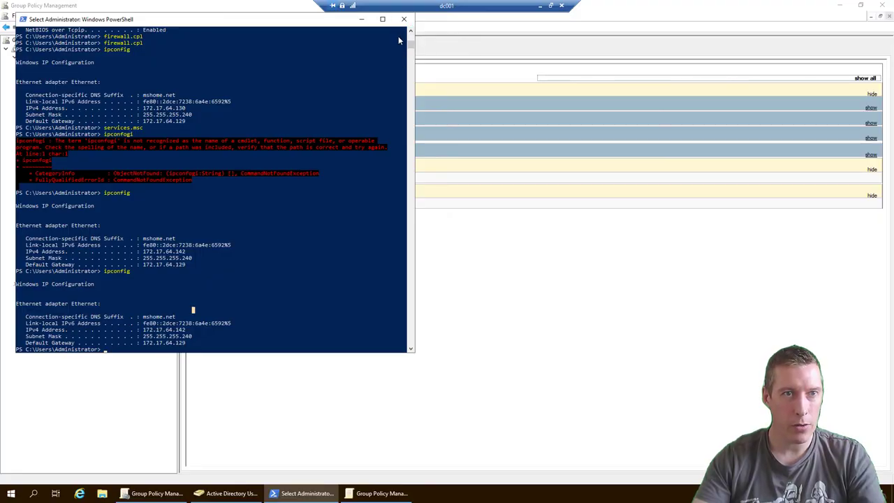
{"action": "left_click", "coordinate": [402, 22]}
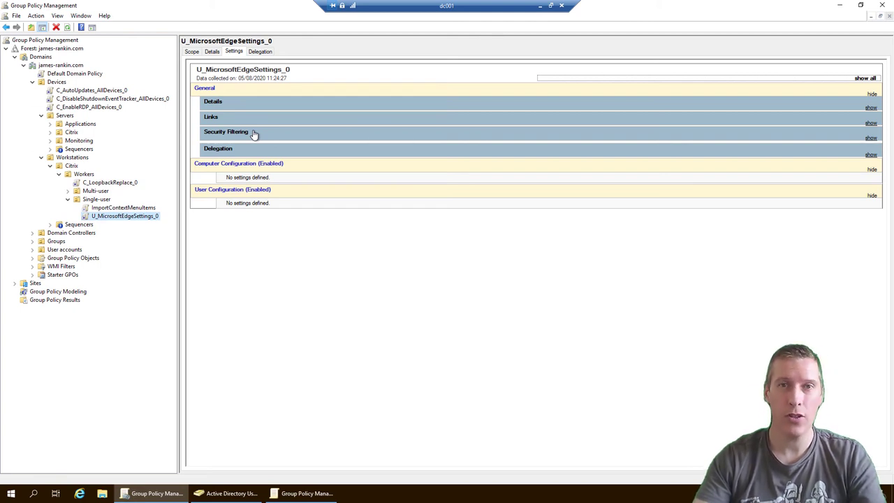
Open U_MicrosoftEdgeSettings_0 in a maximized Group Policy Management Editor with a wider tree pane.
{"action": "right_click", "coordinate": [120, 222]}
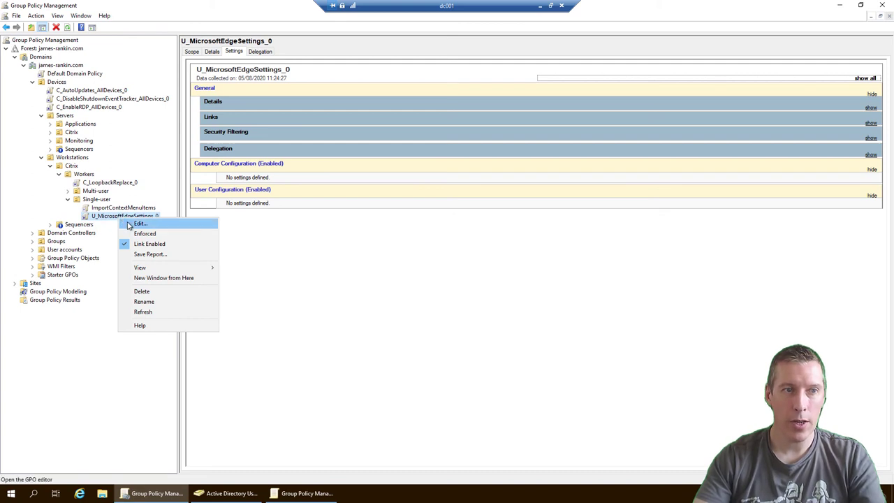
{"action": "left_click", "coordinate": [139, 224]}
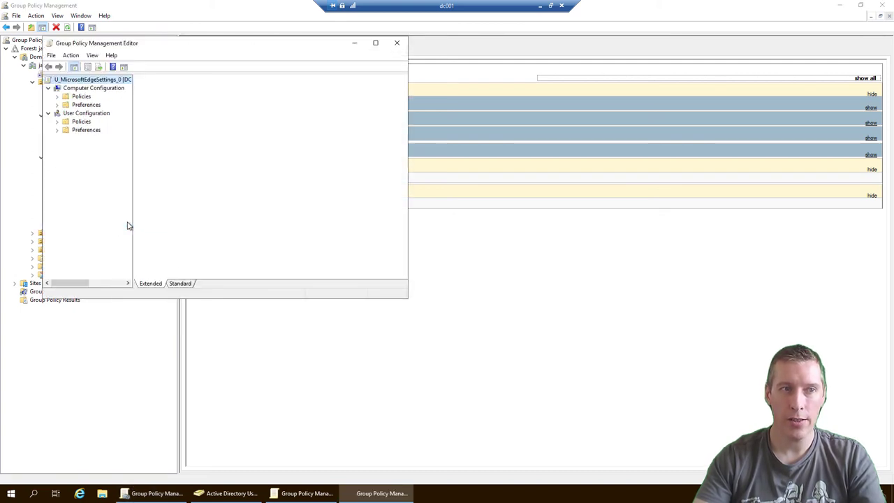
{"action": "left_click", "coordinate": [376, 44]}
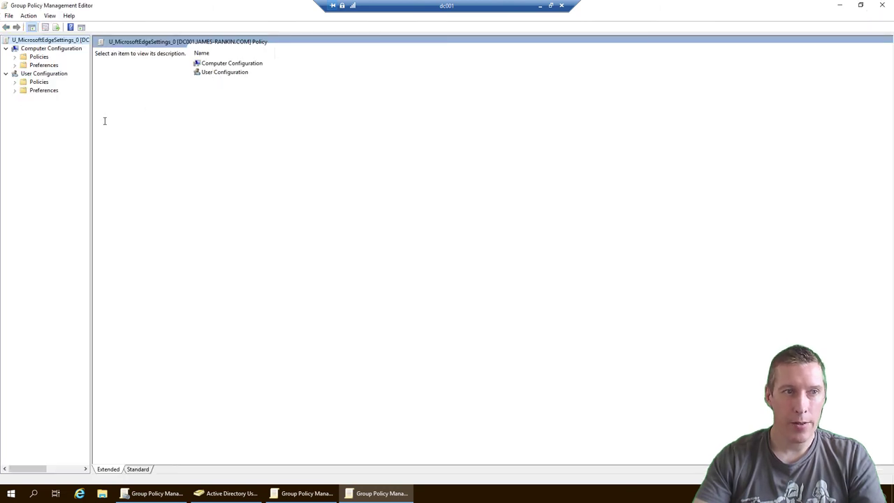
{"action": "left_click_drag", "start_coordinate": [112, 113], "coordinate": [137, 113]}
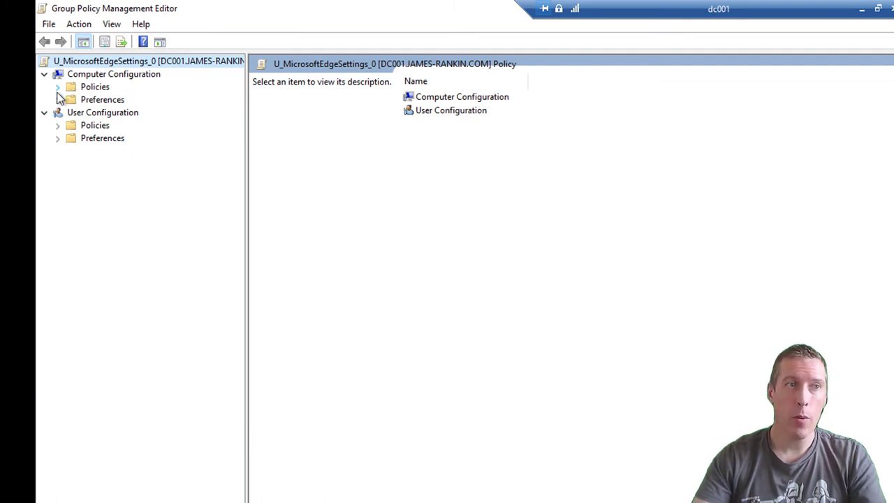
Navigate to Policies > Administrative Templates > Microsoft Edge Update > Applications.
{"action": "left_click", "coordinate": [59, 88]}
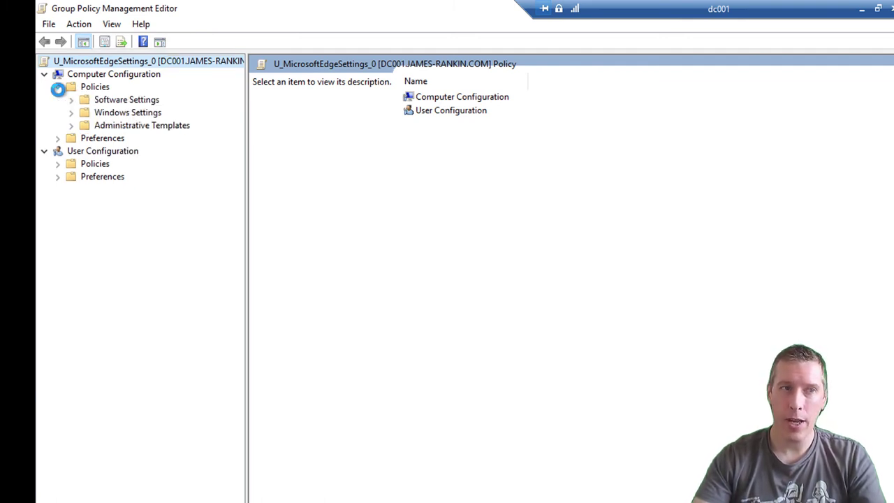
{"action": "left_click", "coordinate": [71, 126]}
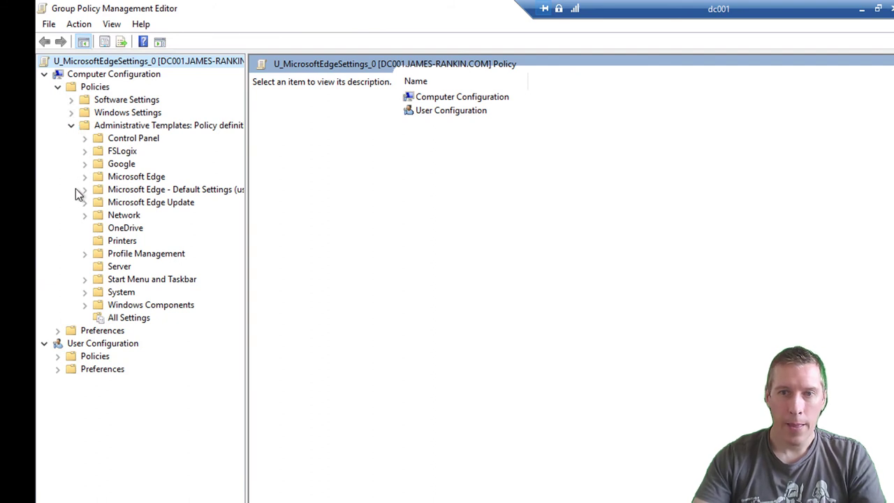
{"action": "left_click", "coordinate": [148, 205]}
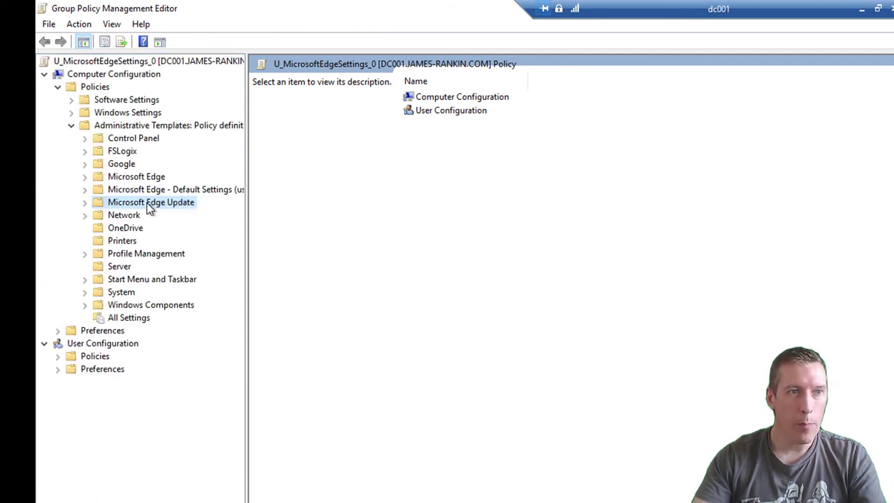
{"action": "left_click", "coordinate": [86, 203]}
{"action": "left_click", "coordinate": [142, 218]}
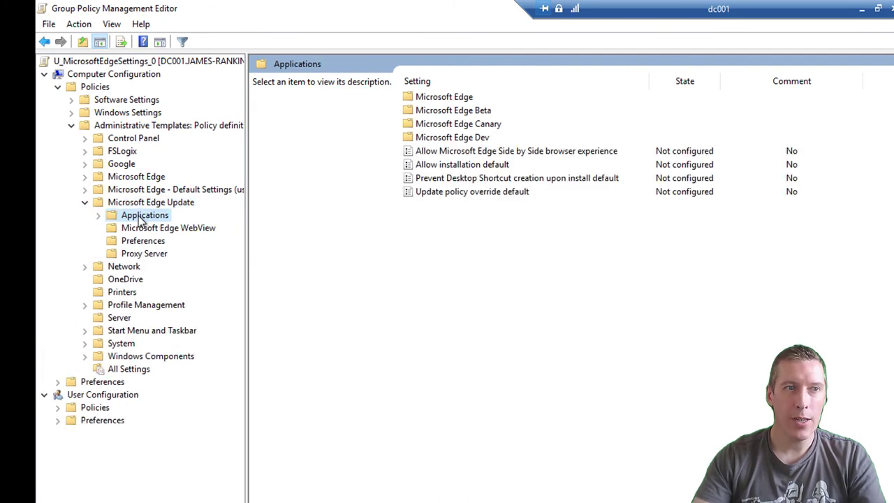
Enable 'Allow Microsoft Edge Side by Side browser experience' and minimize the dc001 session.
{"action": "double_click", "coordinate": [531, 152]}
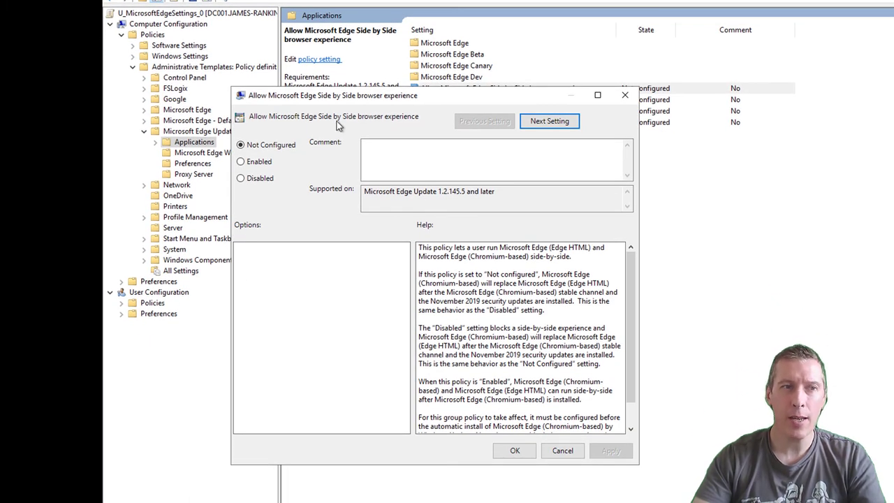
{"action": "left_click", "coordinate": [241, 162]}
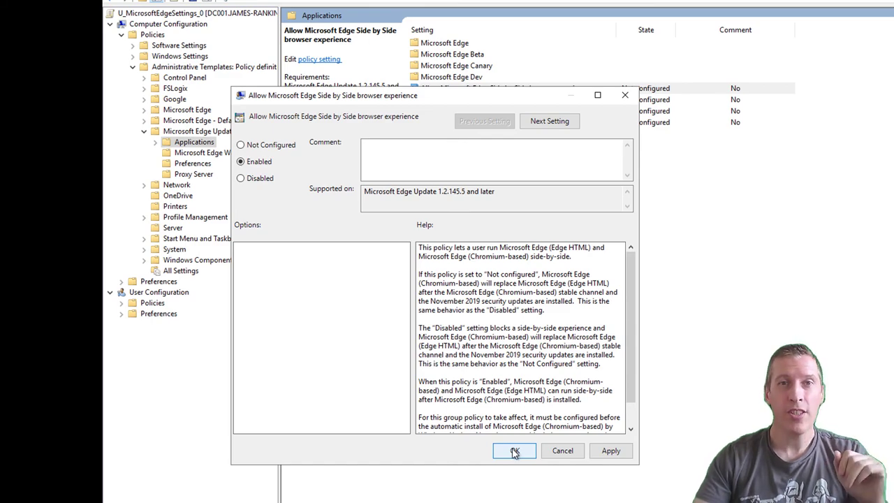
{"action": "left_click", "coordinate": [515, 451]}
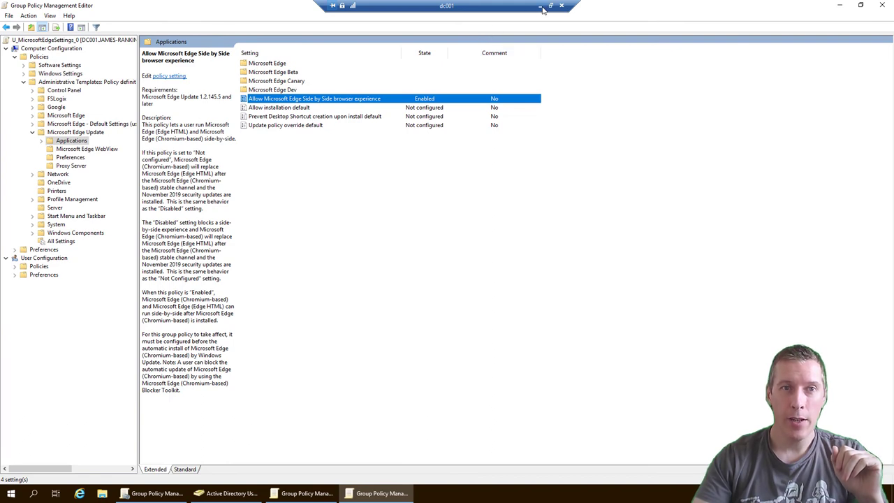
{"action": "left_click", "coordinate": [541, 7]}
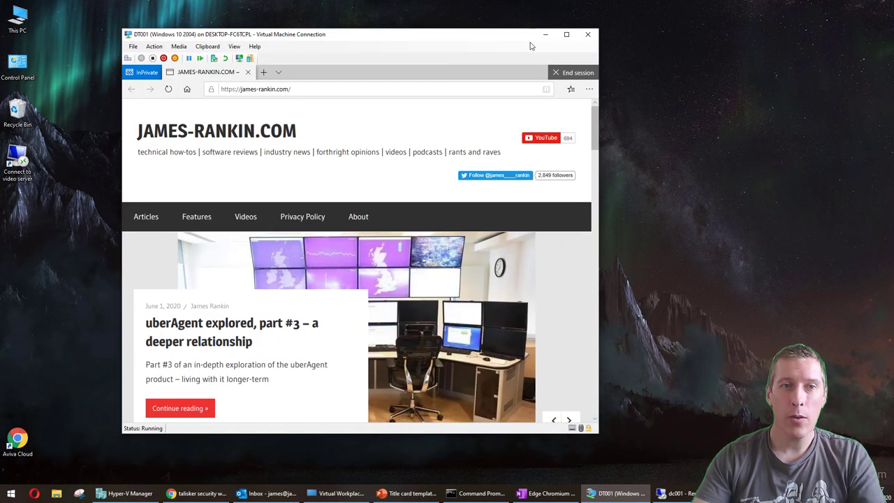
Minimize the VM and open the Edge for Business download URL via the Run dialog.
{"action": "left_click", "coordinate": [546, 34]}
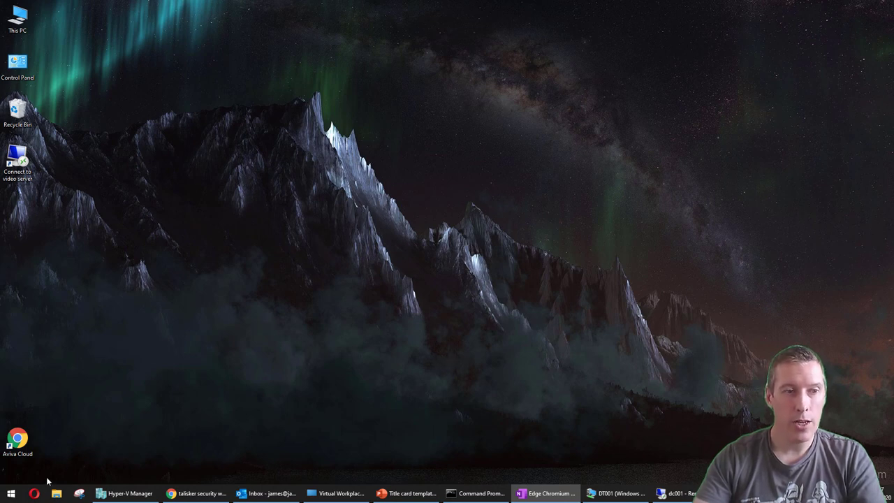
{"action": "right_click", "coordinate": [9, 494]}
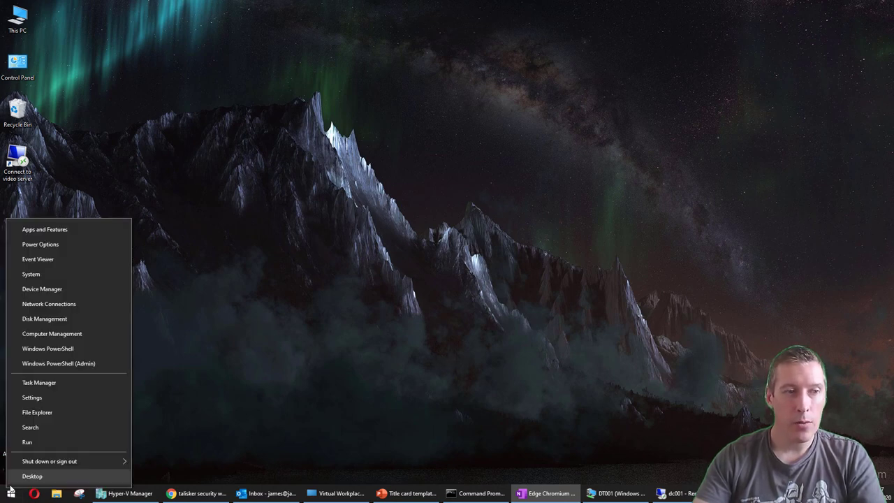
{"action": "left_click", "coordinate": [38, 441]}
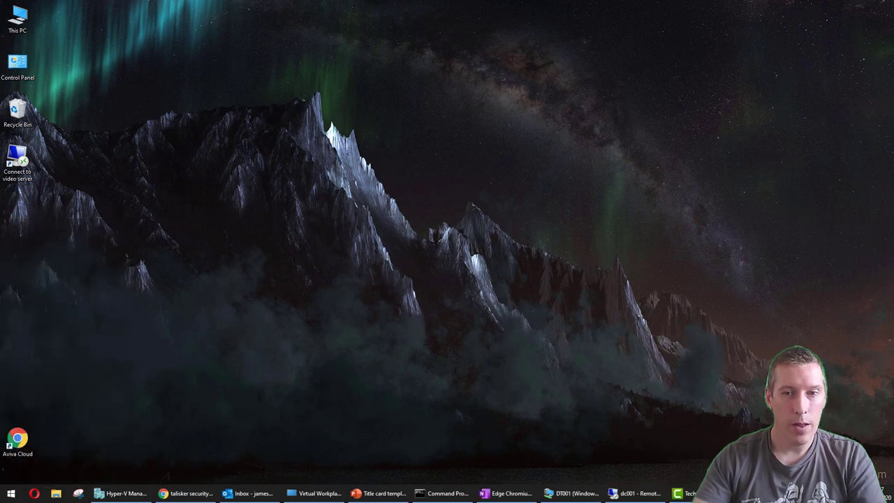
{"action": "left_click_drag", "start_coordinate": [489, 354], "coordinate": [129, 279]}
{"action": "type", "text": "https://www.microsoft.com/en-us/edge/business/download"}
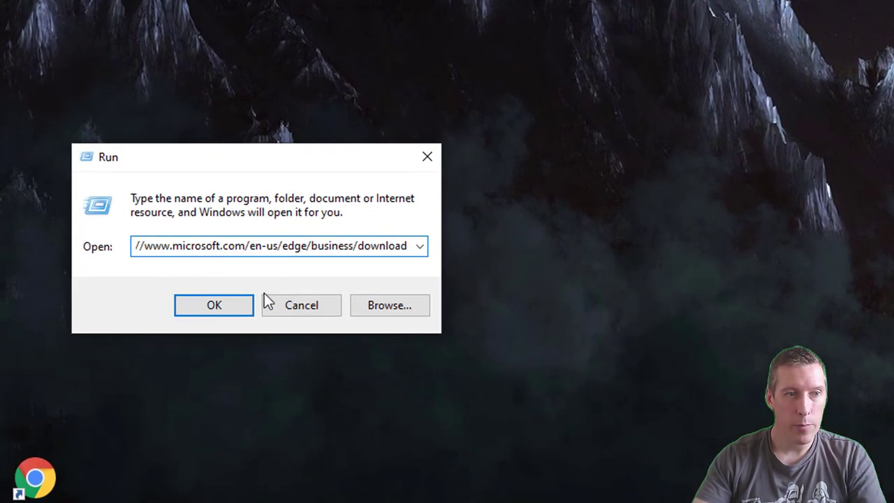
{"action": "left_click", "coordinate": [183, 318]}
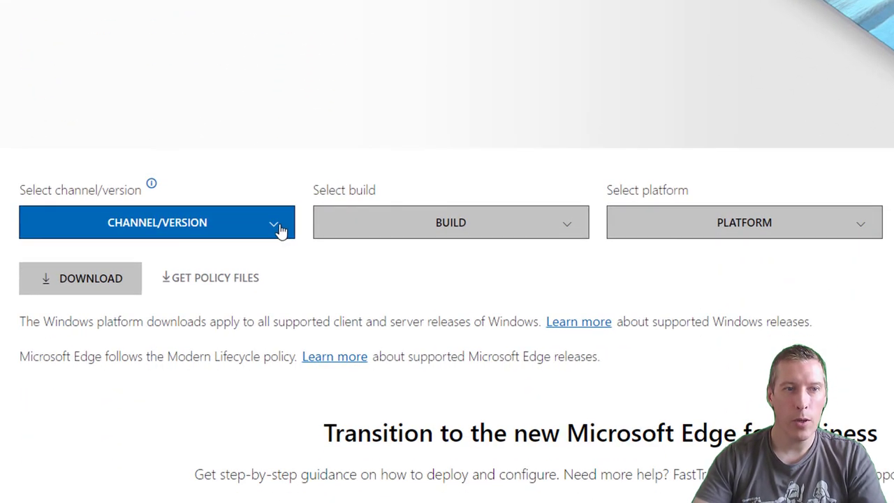
Select channel Stable 84, build 84.0.522.52 and platform Windows 64-bit.
{"action": "left_click", "coordinate": [279, 230]}
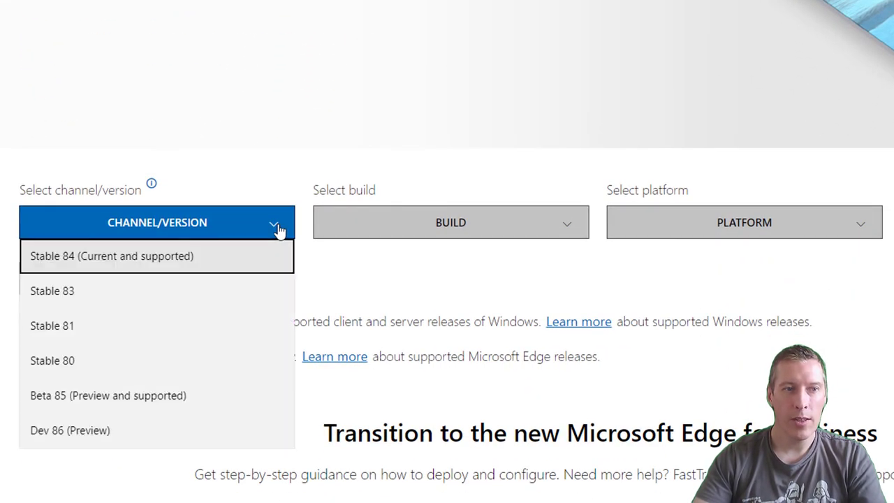
{"action": "left_click", "coordinate": [182, 265]}
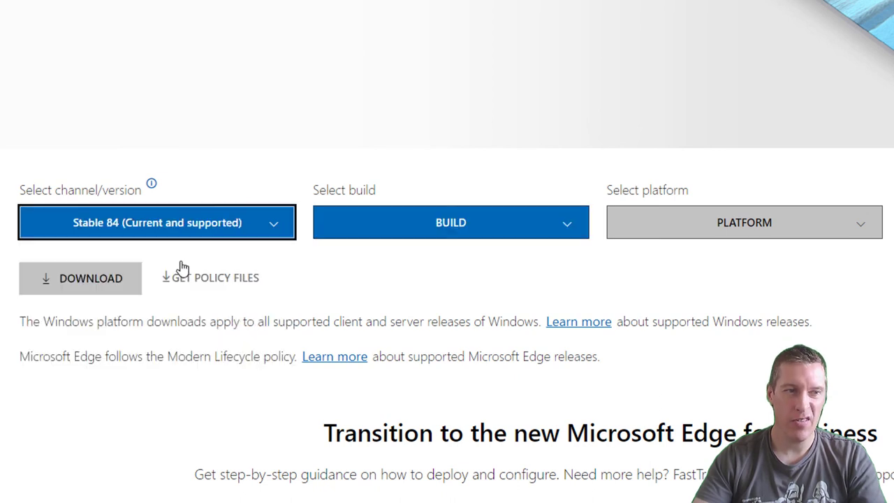
{"action": "left_click", "coordinate": [568, 226]}
{"action": "left_click", "coordinate": [396, 269]}
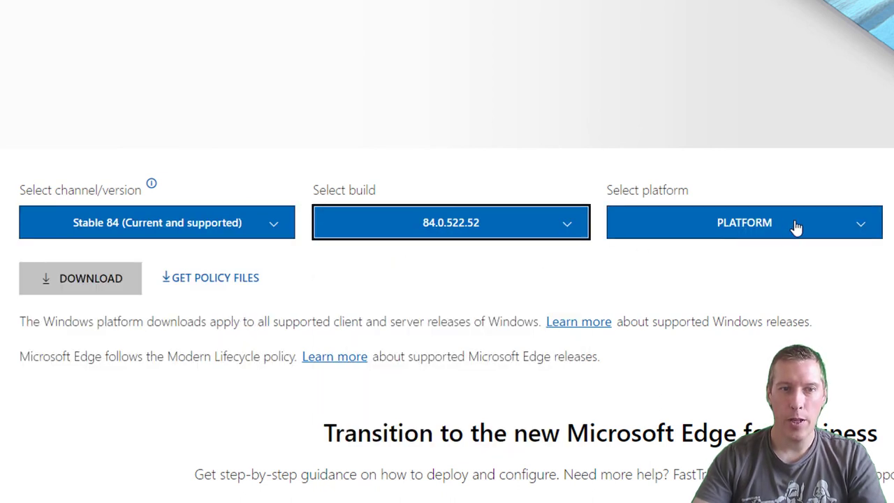
{"action": "left_click", "coordinate": [866, 230]}
{"action": "left_click", "coordinate": [698, 264]}
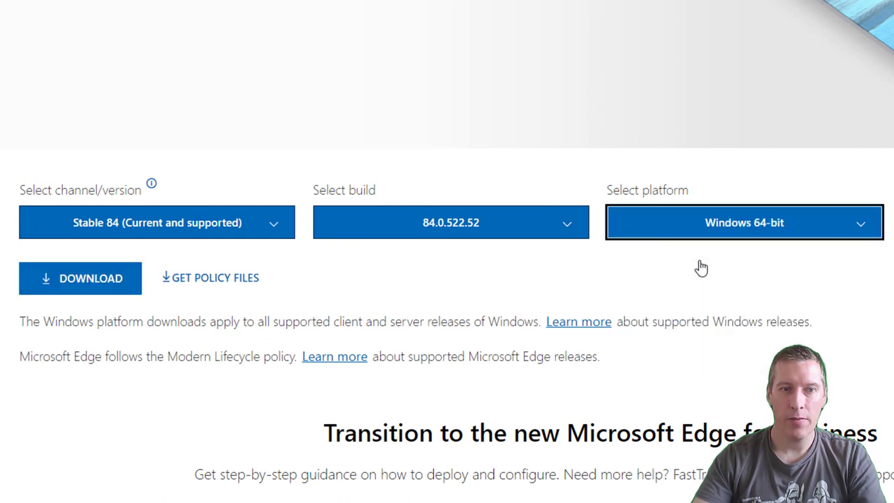